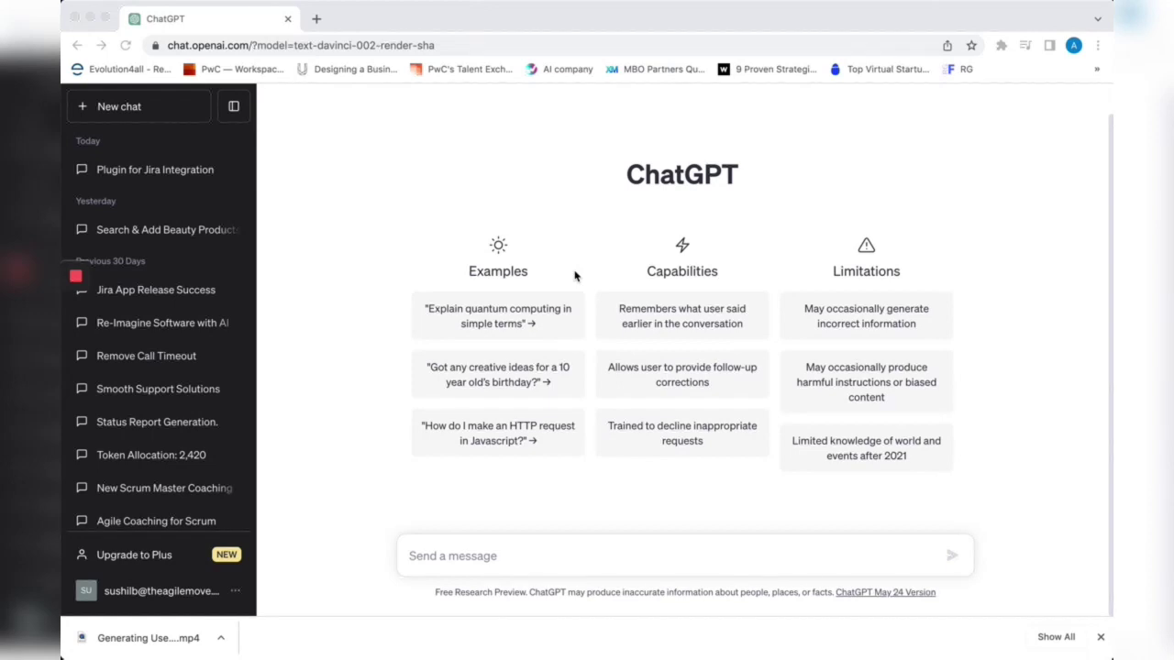
# Step: Ask for user stories for a "Beauty Products online Retail store" with keyword search, category search (Haircare, Skincare, Makeup etc.) and easy adding to the shopping cart
pyautogui.click(410, 561)
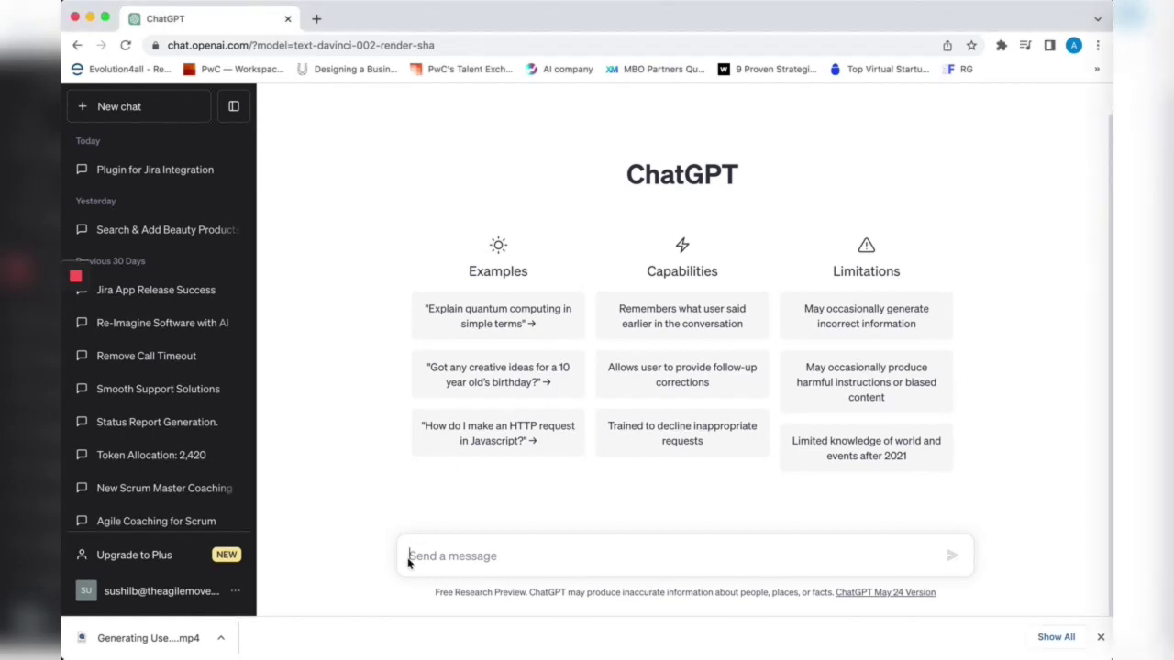
pyautogui.write('Gener')
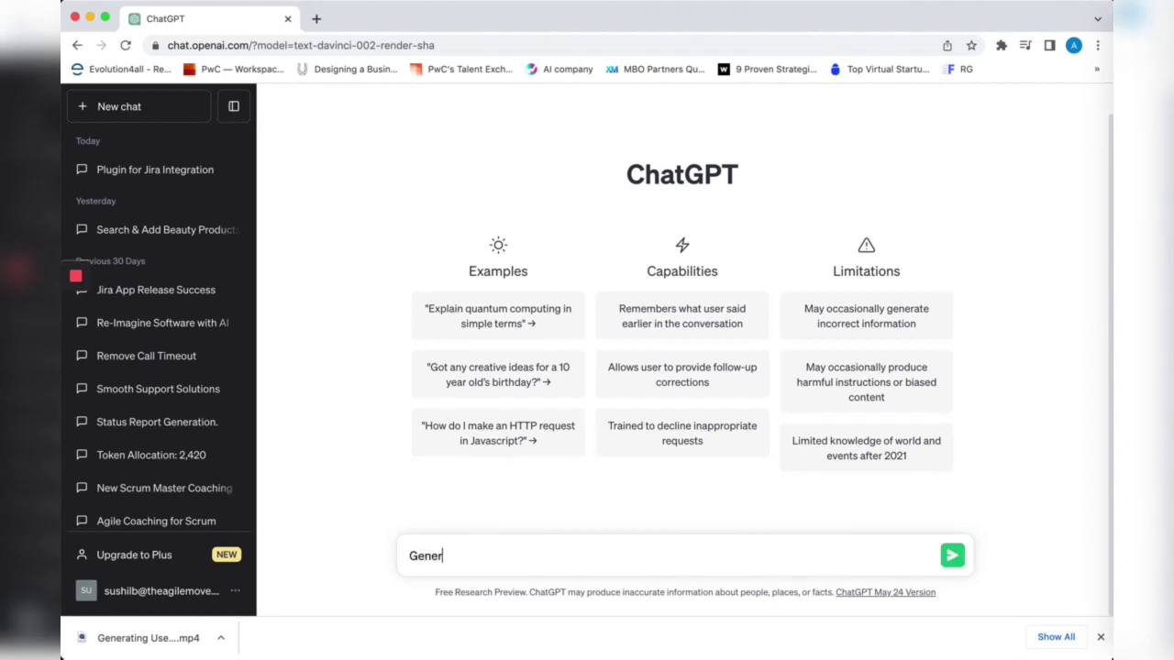
pyautogui.write('ate user stories for')
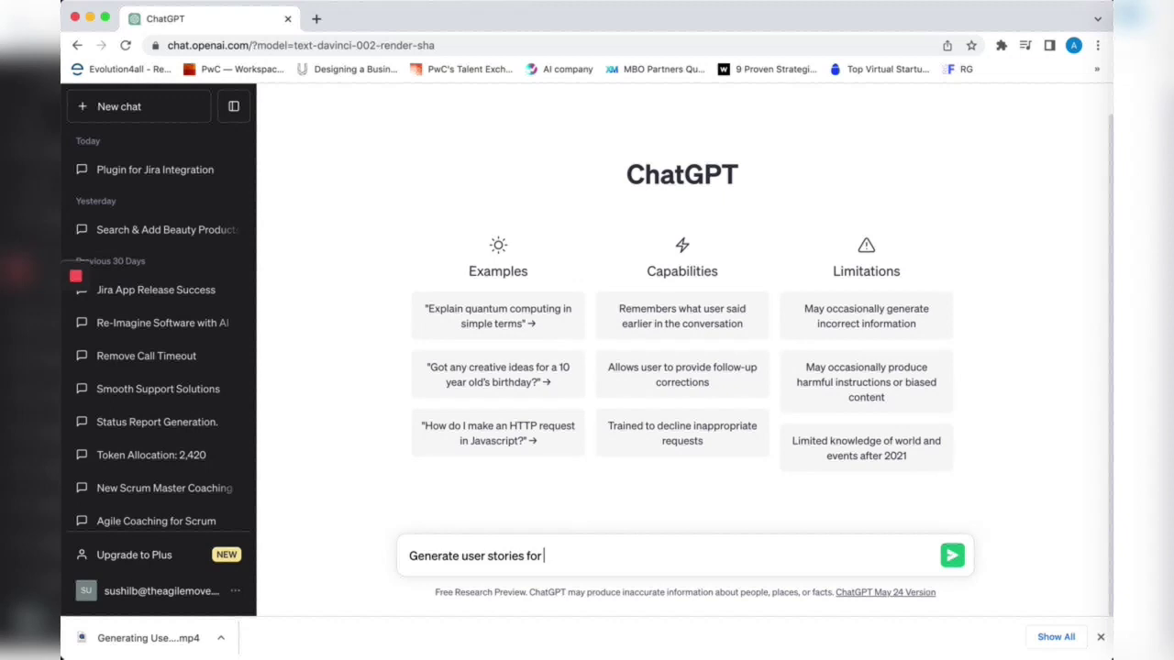
pyautogui.write(' following')
pyautogui.write('"Beauty Products online Retail store . Customers should be able to search beauty products easily with key words. They should be able to search by category like Haircare, Skincare, Makeup etc. Once they search, they should be able to add the item they like in their shopping cart easily."')
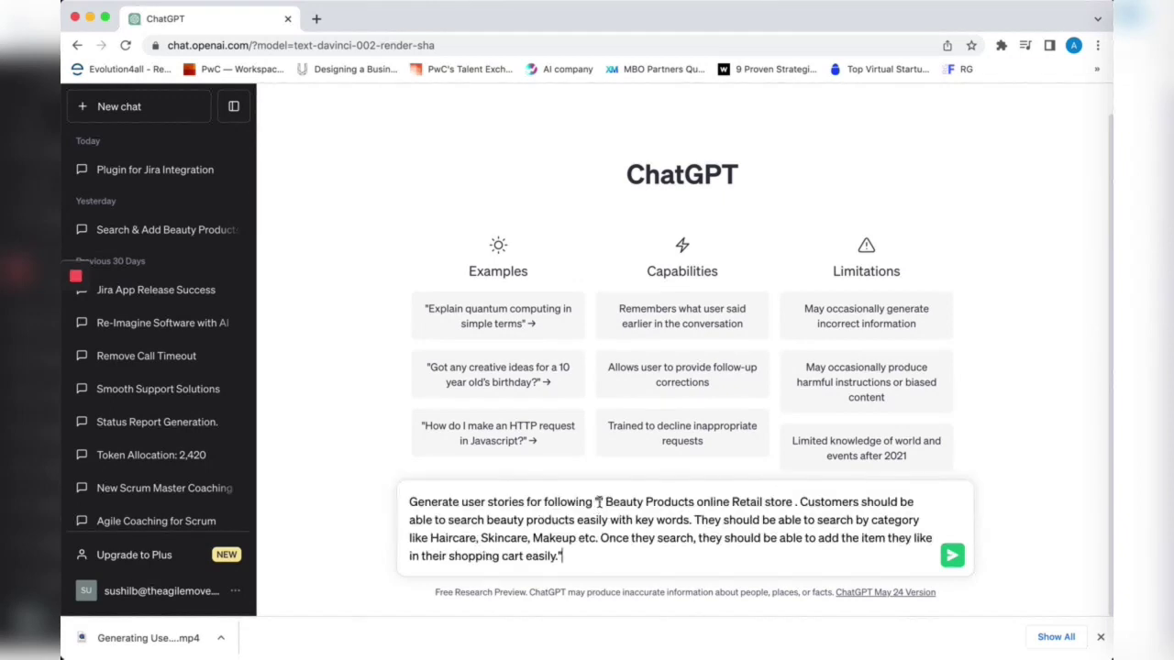
pyautogui.click(598, 502)
pyautogui.press('BackSpace')
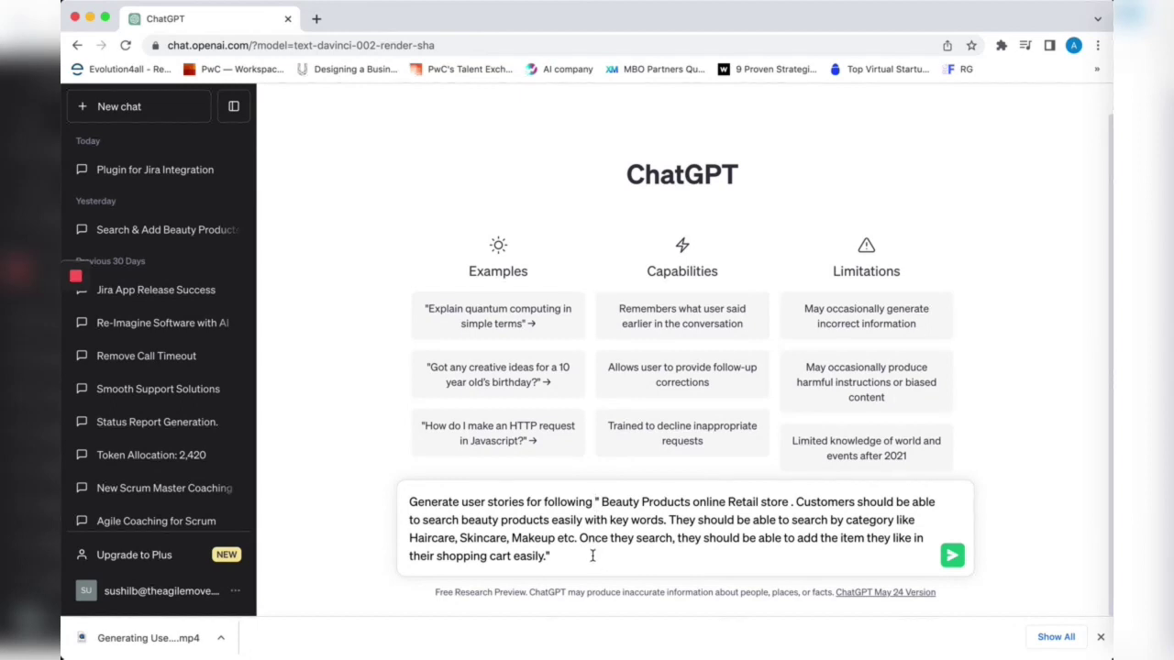
pyautogui.click(592, 556)
pyautogui.click(953, 556)
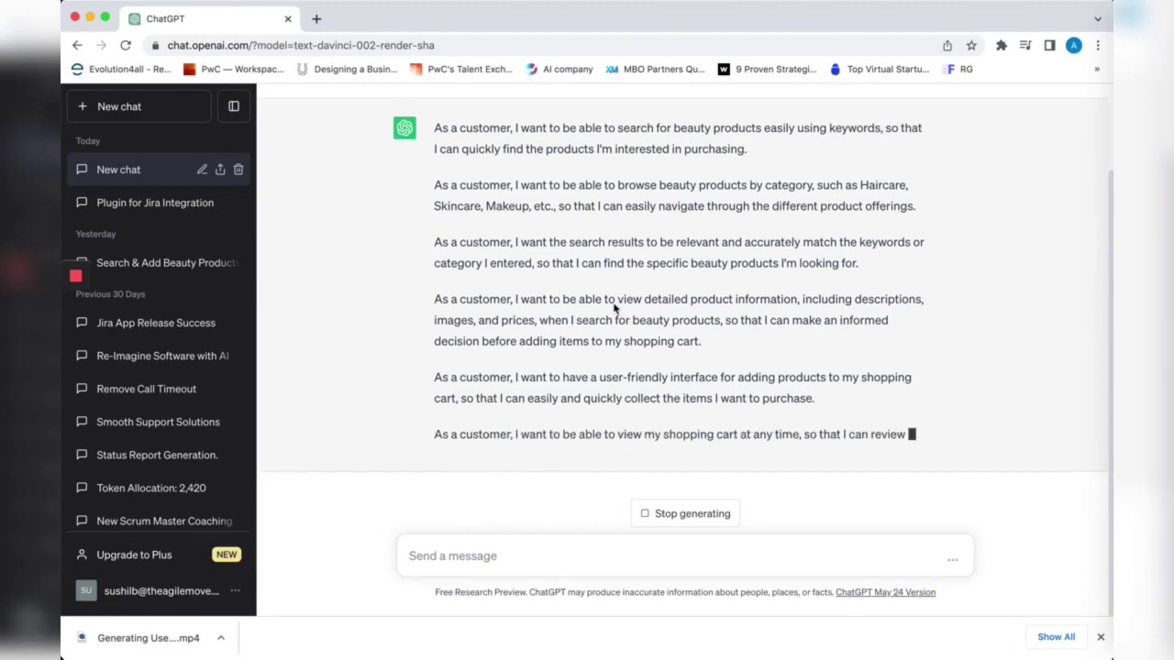
# Step: Review the generated stories and send "Generate user stories with acceptance criteria for following" with the same quoted Beauty Products online Retail store description
pyautogui.scroll(1, 608, 292)
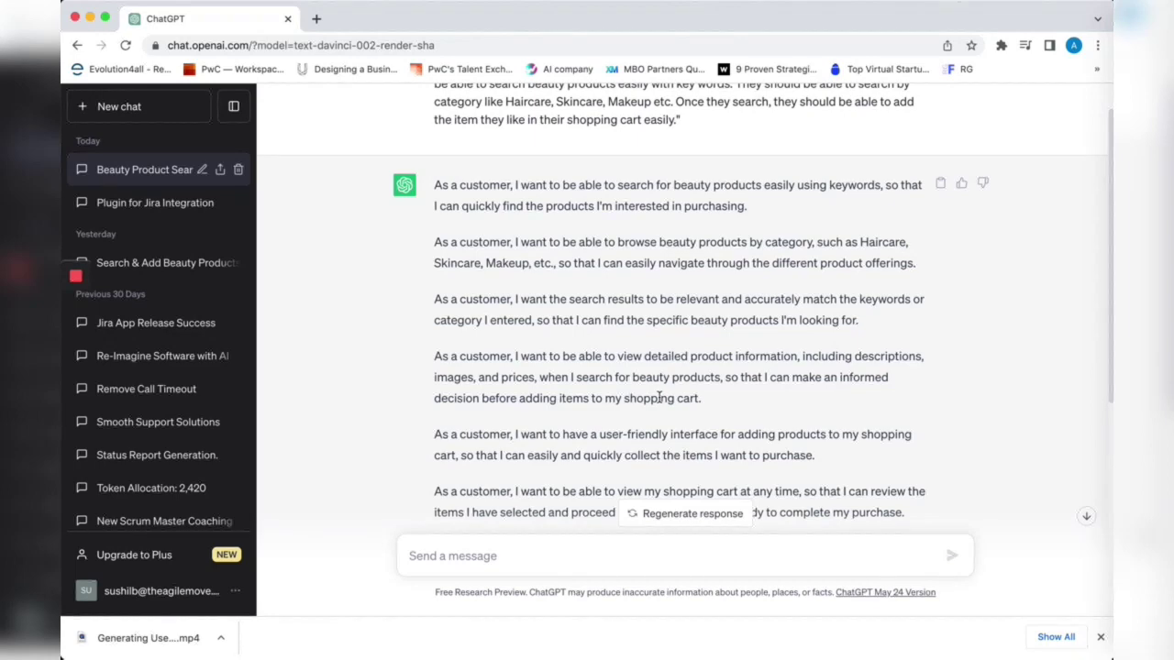
pyautogui.scroll(-5, 658, 398)
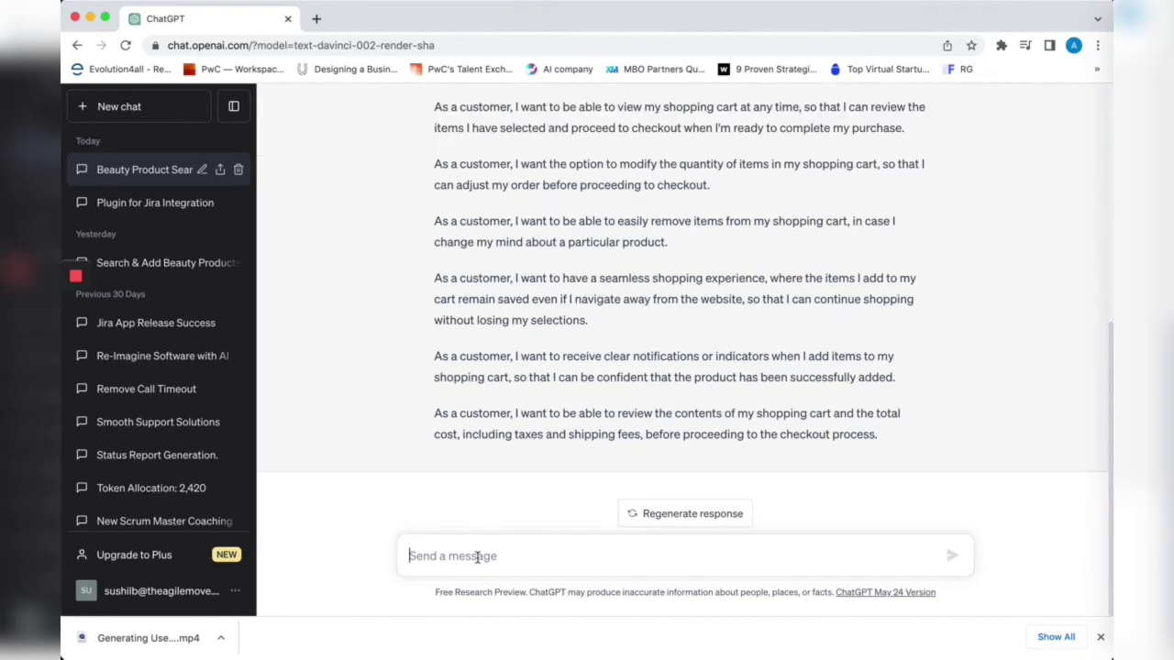
pyautogui.scroll(4, 550, 401)
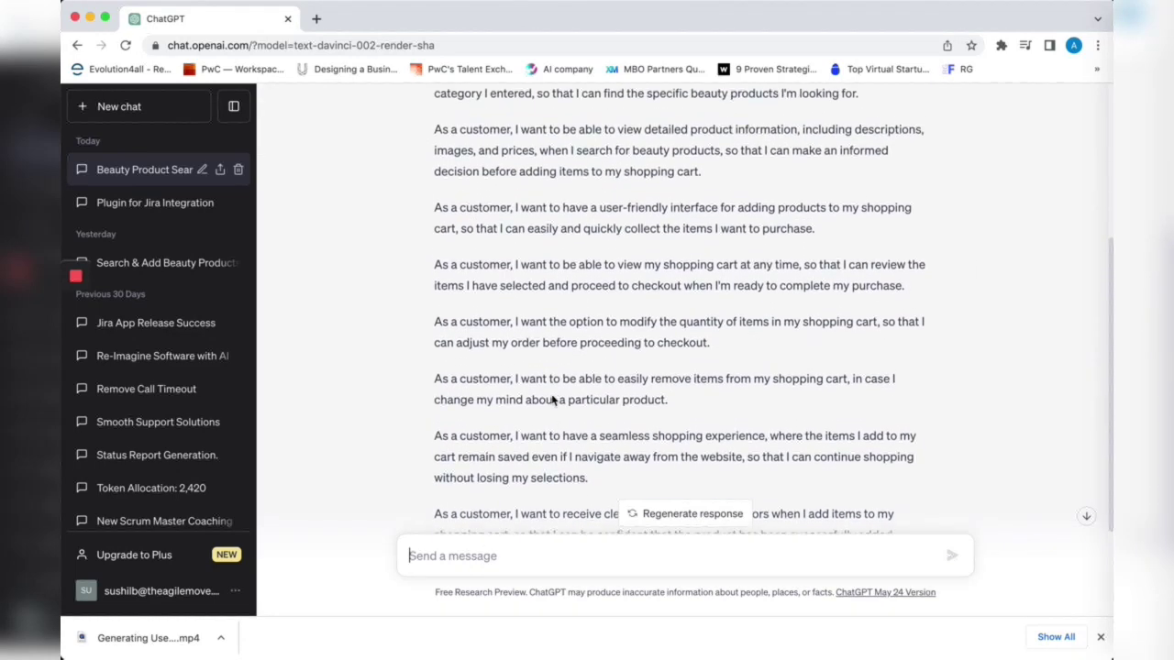
pyautogui.scroll(2, 552, 394)
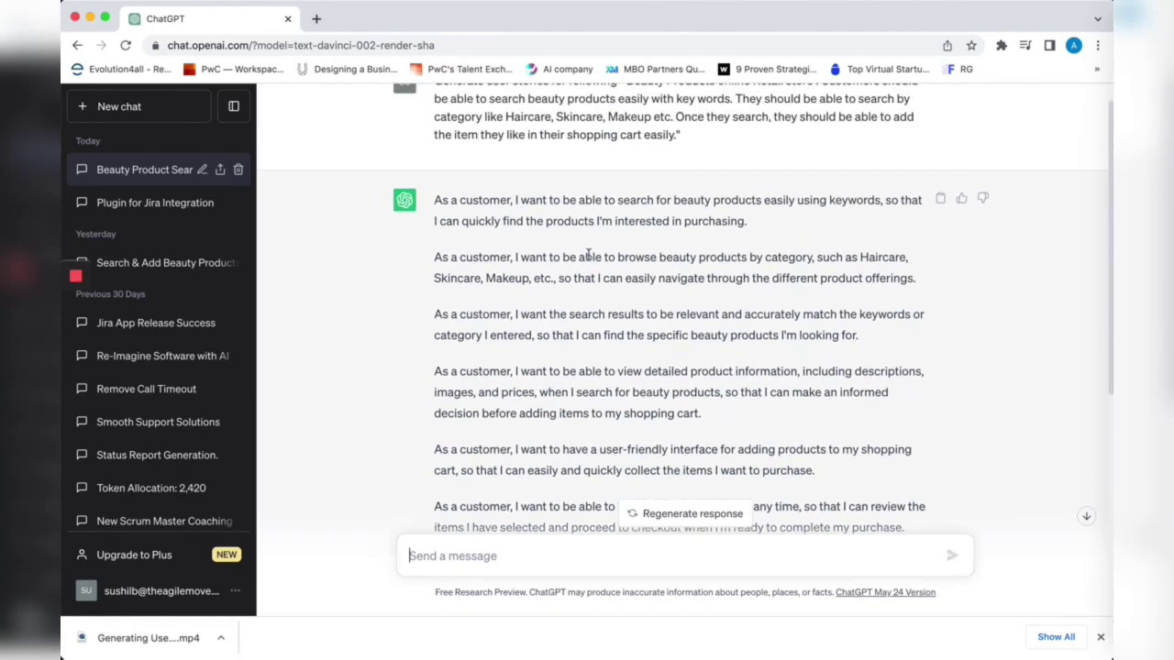
pyautogui.scroll(-5, 562, 337)
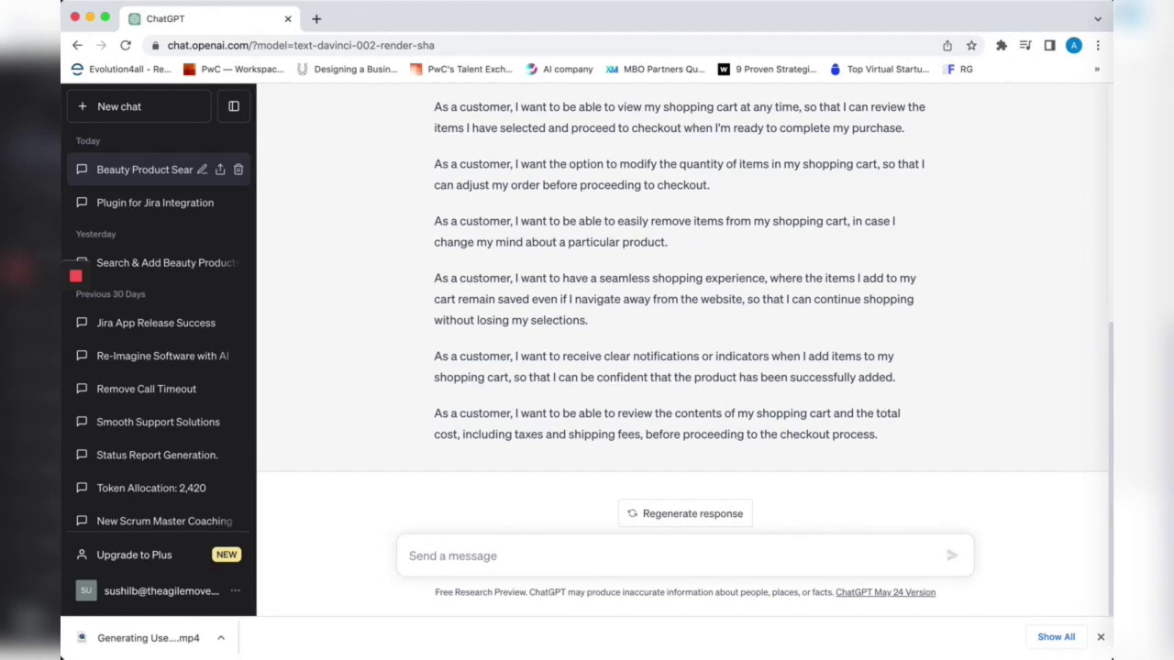
pyautogui.write('Generate user st')
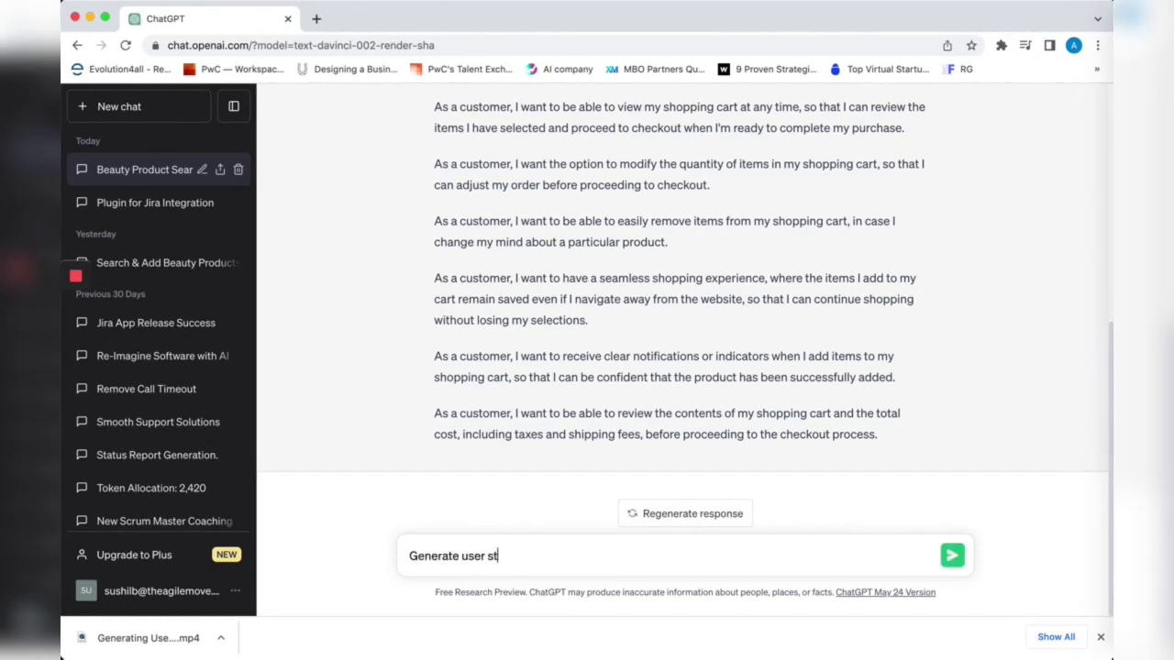
pyautogui.write('ories with accep')
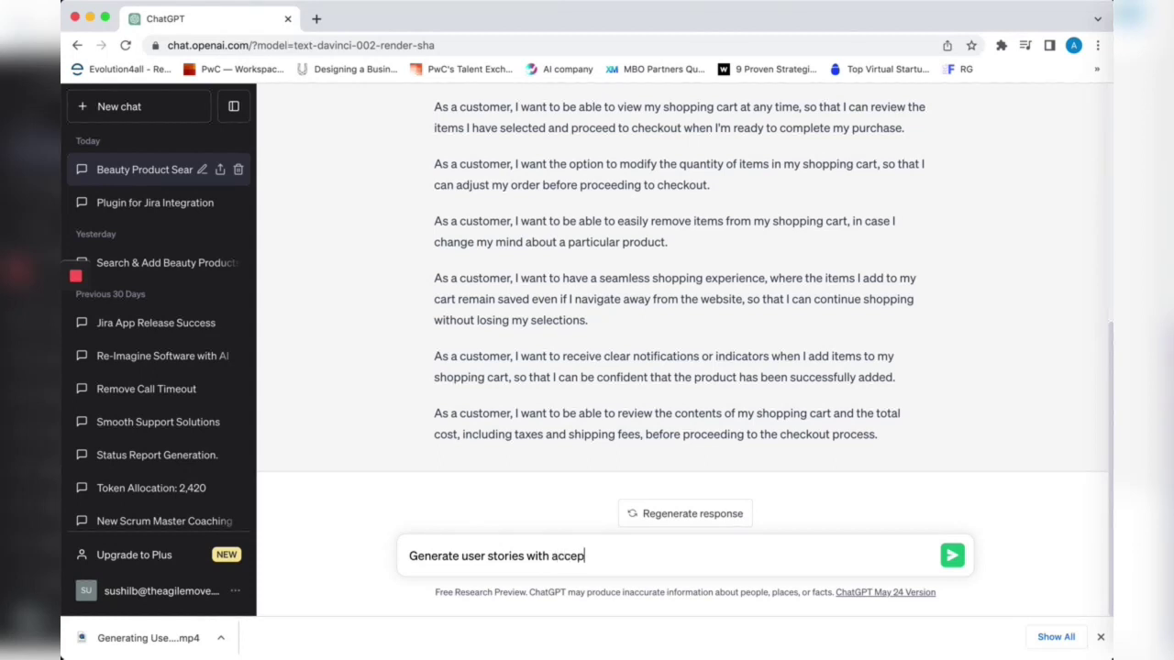
pyautogui.write('tance criteria for following "')
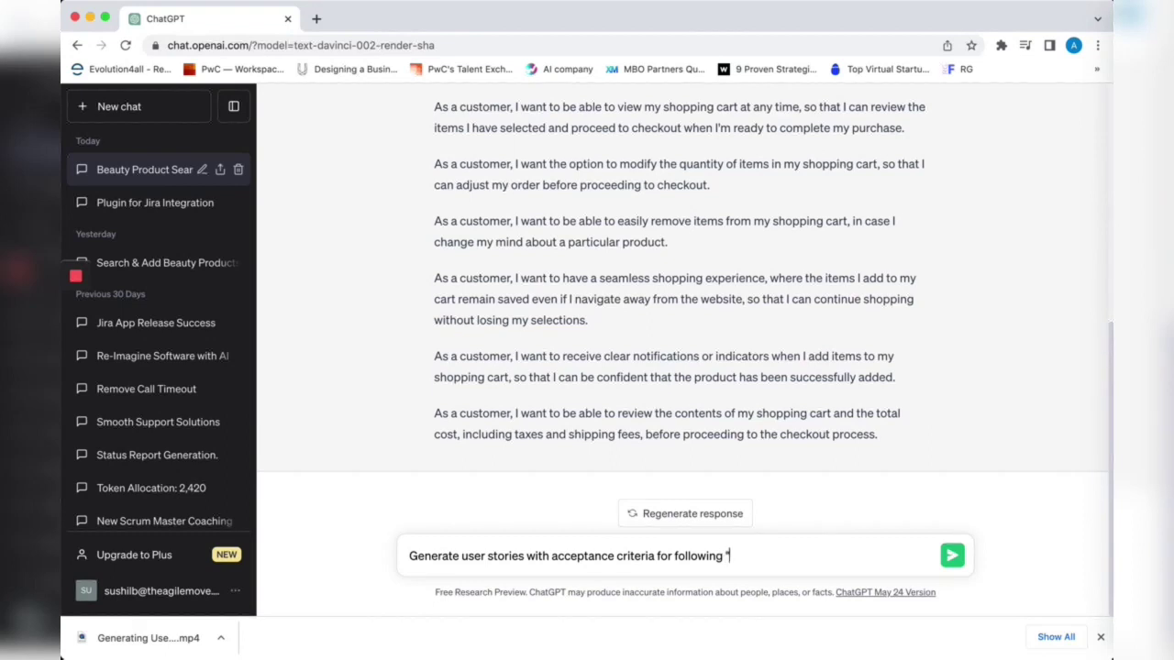
pyautogui.write('Beauty Products online Retail store . Customers should be able to search beauty products easily with key words. They should be able to search by category like Haircare, Skincare, Makeup etc. Once they search, they should be able to add the item they like in their shopping cart easily."')
pyautogui.press('Return')
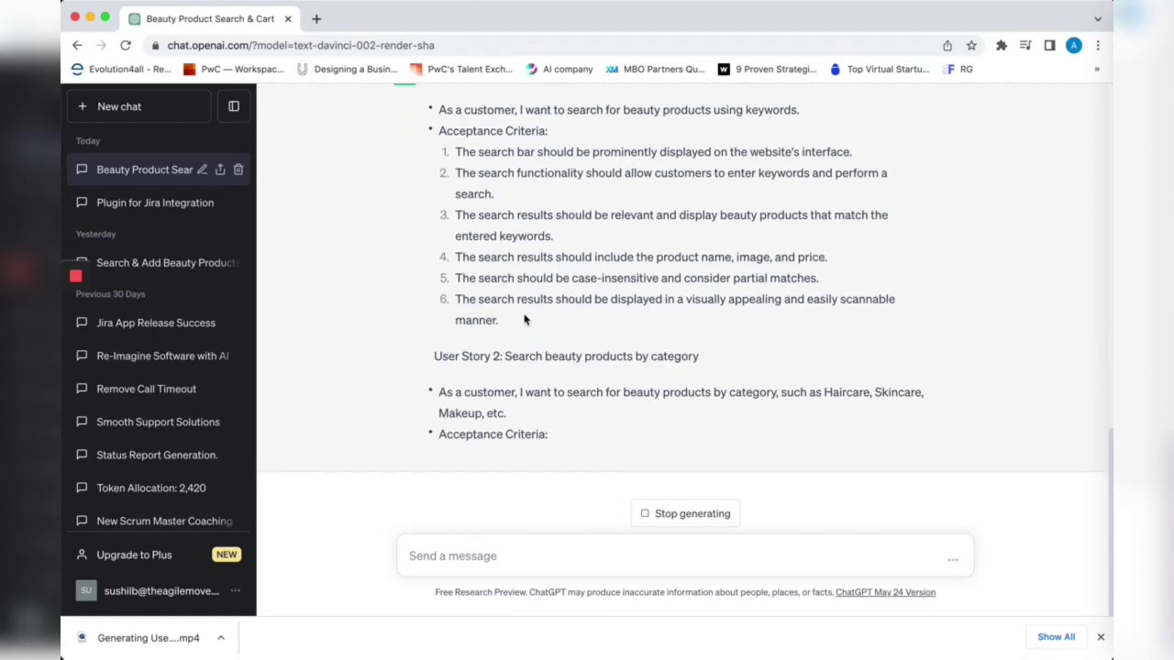
# Step: Start a new prompt reading "Generate user stories for the following including short title, user story, acceptance criteria."
pyautogui.scroll(1, 522, 321)
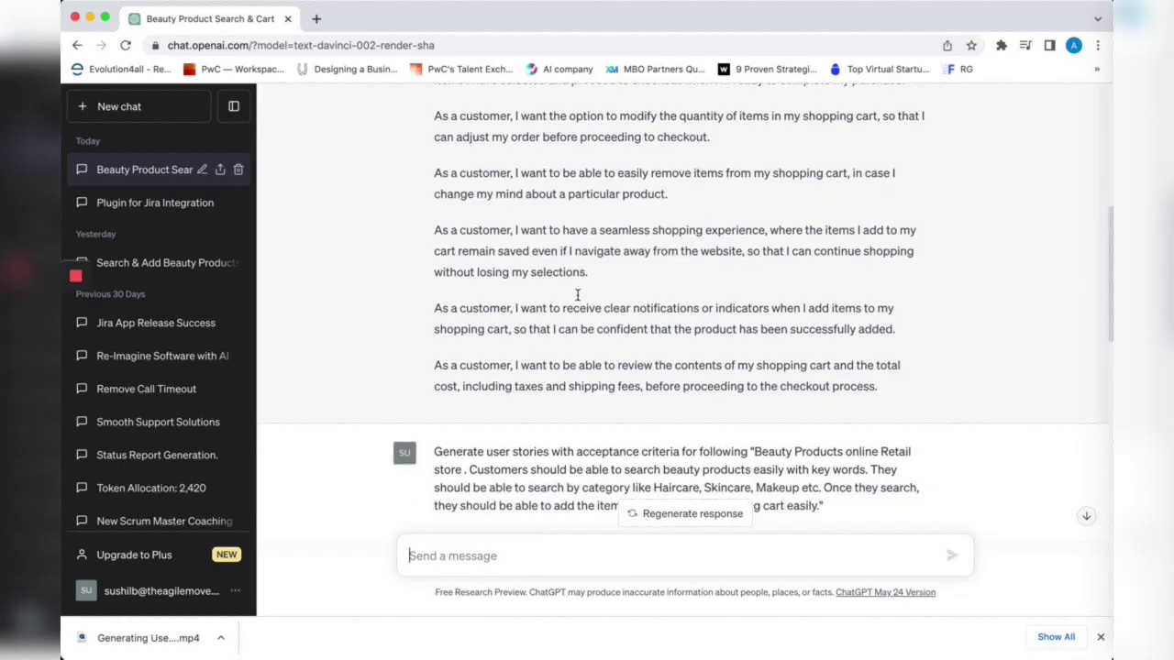
pyautogui.scroll(-5, 578, 294)
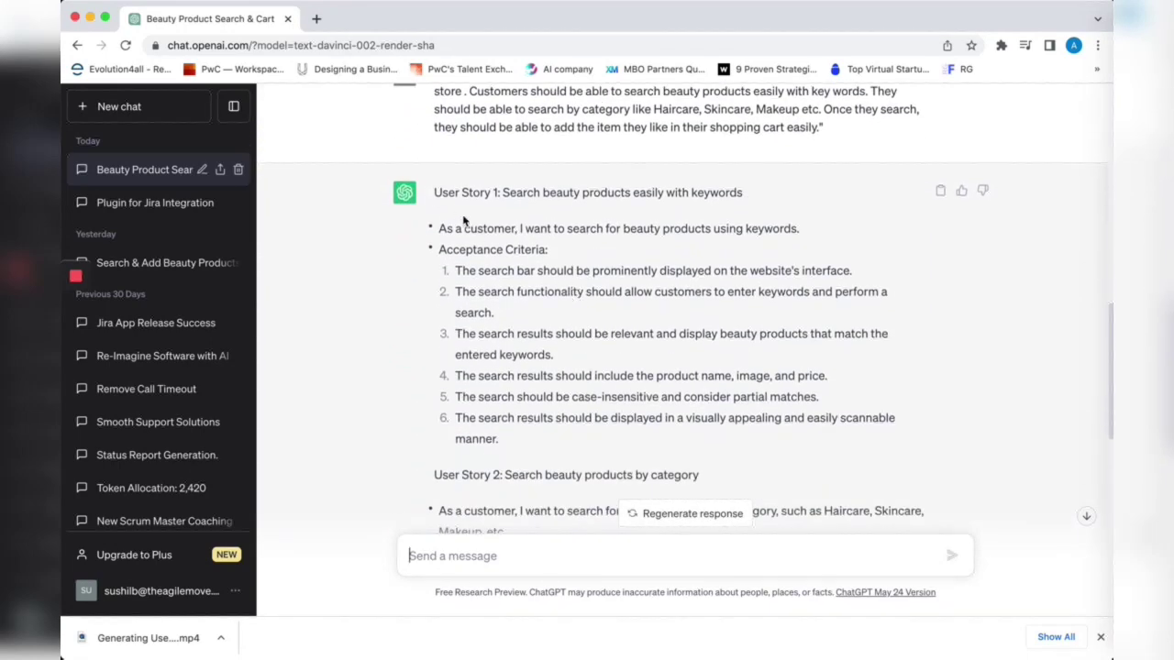
pyautogui.scroll(-1, 464, 220)
pyautogui.moveTo(439, 213); pyautogui.dragTo(537, 412)
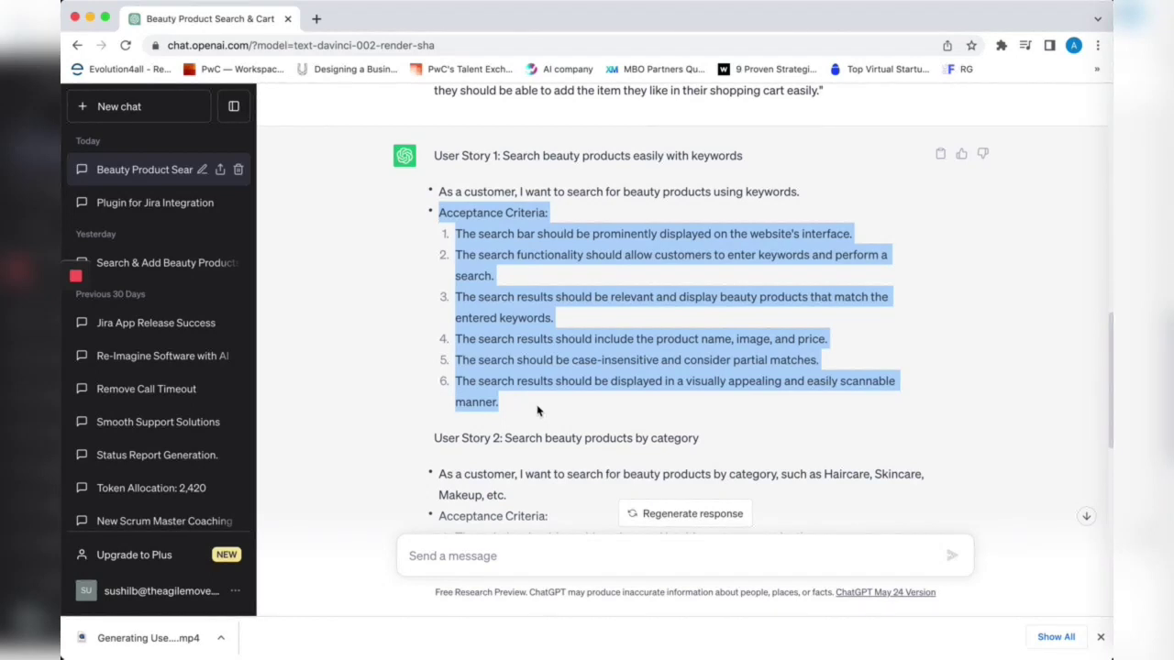
pyautogui.click(466, 555)
pyautogui.write('Generate user stories for the following including short title, user story, acceptance cri')
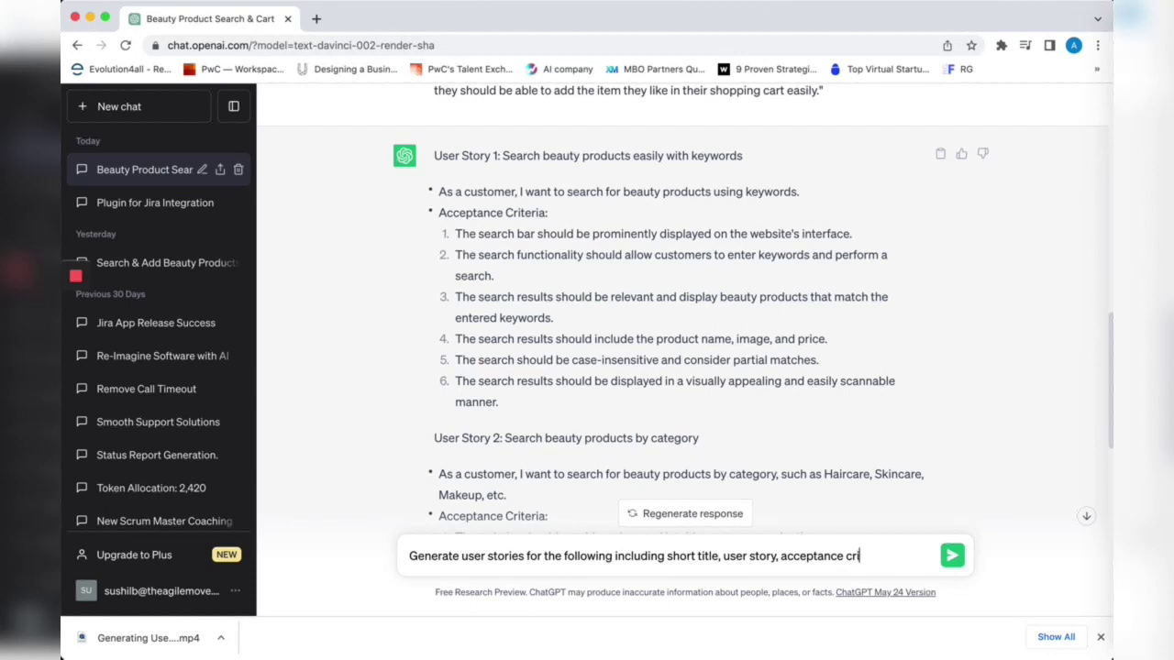
pyautogui.write('teria.')
# Step: Add "Acceptance criteria should be in Given, when then format" and the quoted Beauty Products online Retail store description, and send the prompt
pyautogui.write('Acceptance ')
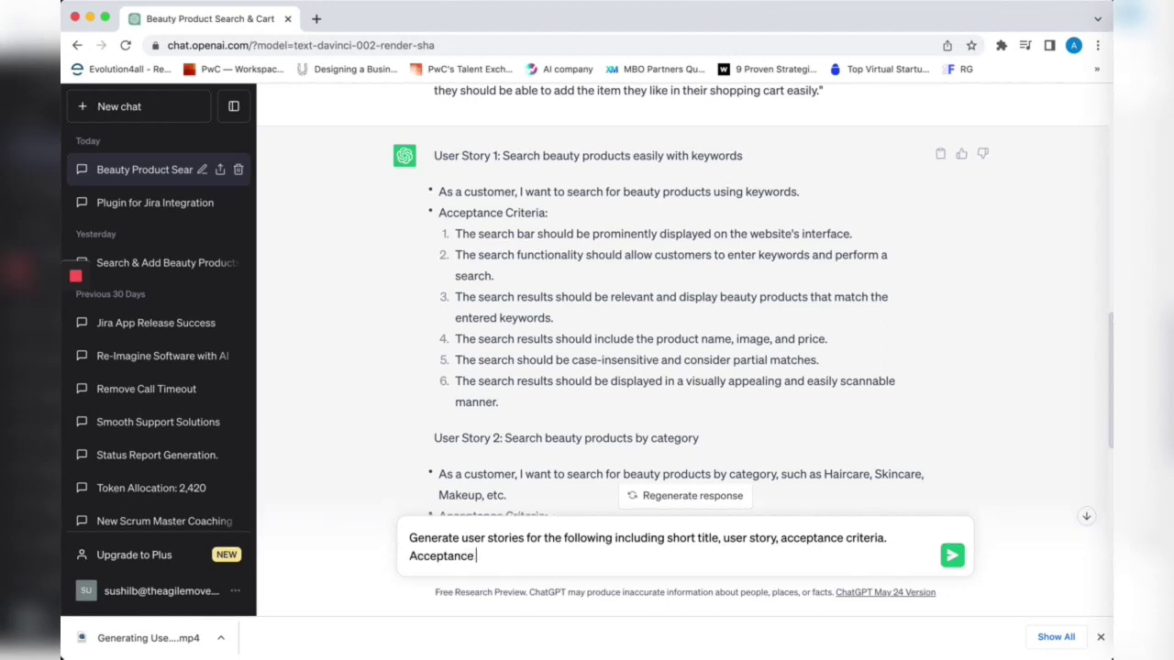
pyautogui.write('criteria shou')
pyautogui.write('ld be in')
pyautogui.press('BackSpace')
pyautogui.press('BackSpace')
pyautogui.press('BackSpace')
pyautogui.press('BackSpace')
pyautogui.write('v')
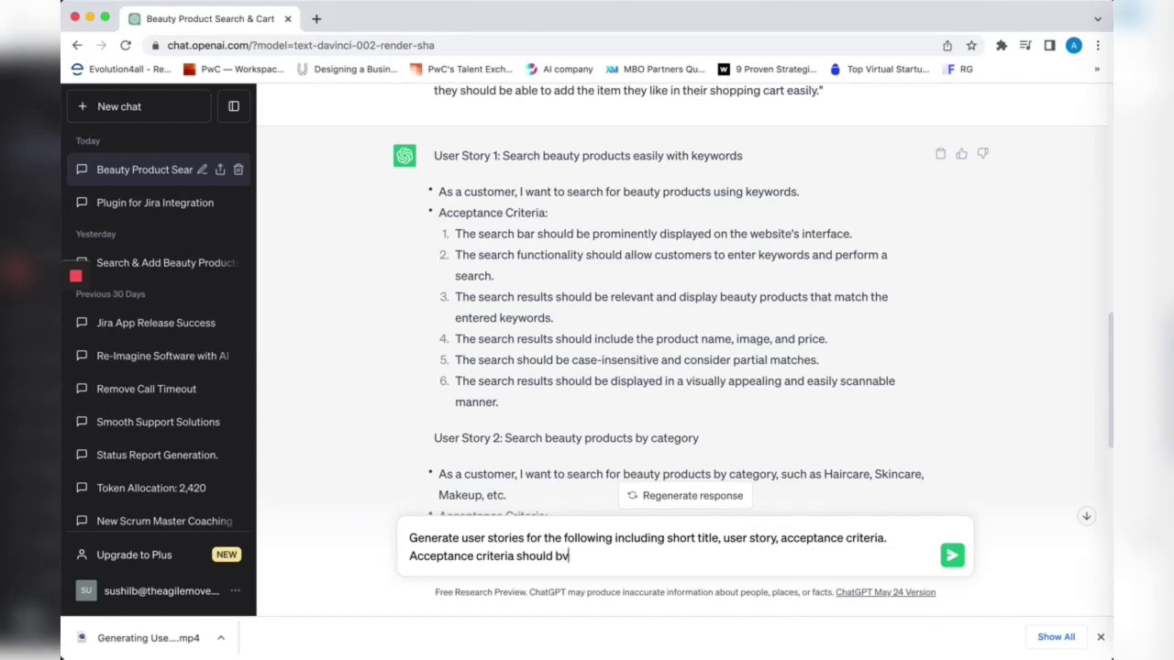
pyautogui.press('BackSpace')
pyautogui.write('e in Given, when then fo')
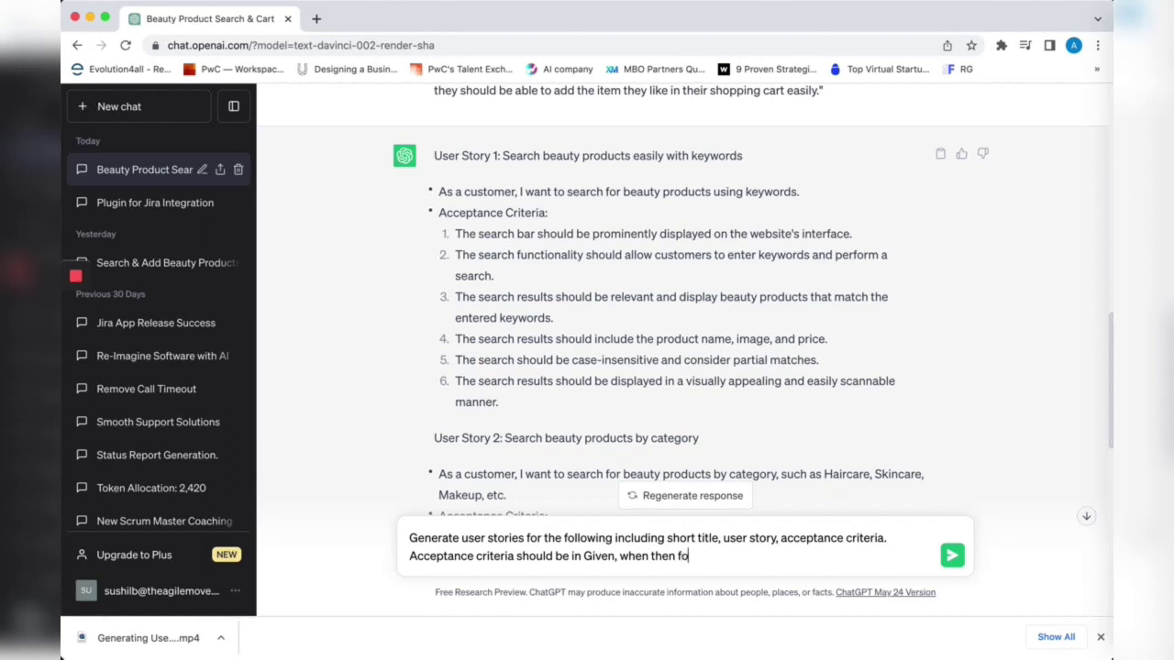
pyautogui.write('rmat')
pyautogui.write('" Beauty Products online Retail store . Customers should be able to search beauty products easily with key words. They should be able to search by category like Haircare, Skincare, Makeup etc. Once they search, they should be able to add the item they like in their shopping cart easily."')
pyautogui.press('Return')
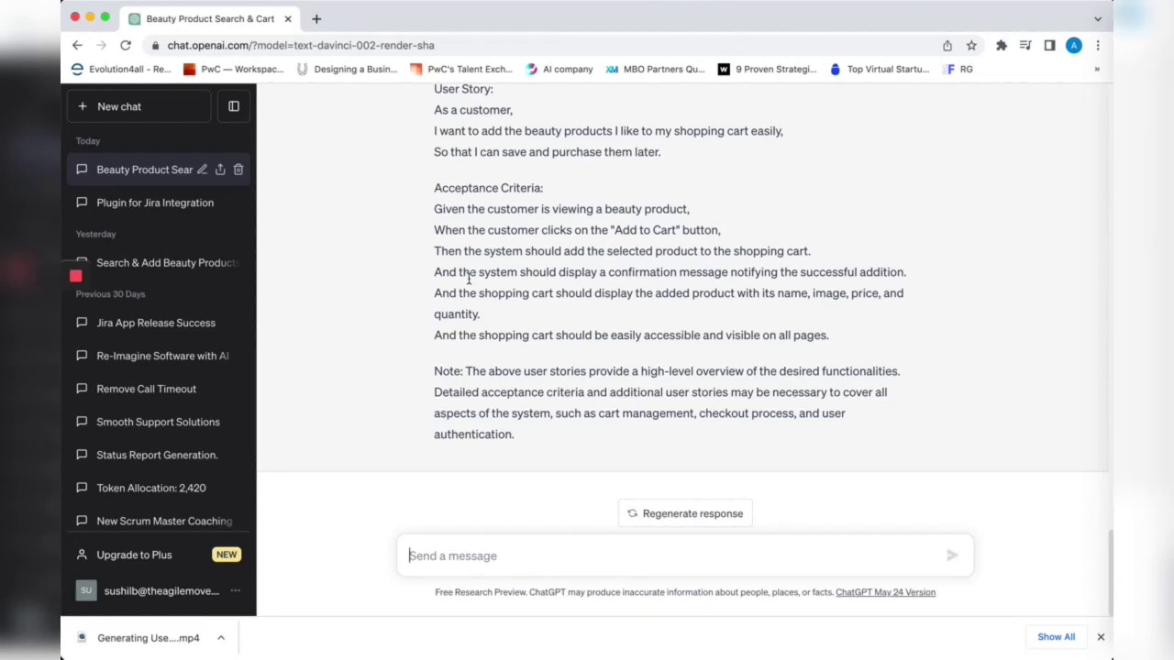
# Step: Draft a prompt opening with "You are experience product owner who is expert in writing user stories." followed by the full previous Given, when then request
pyautogui.write('You are ')
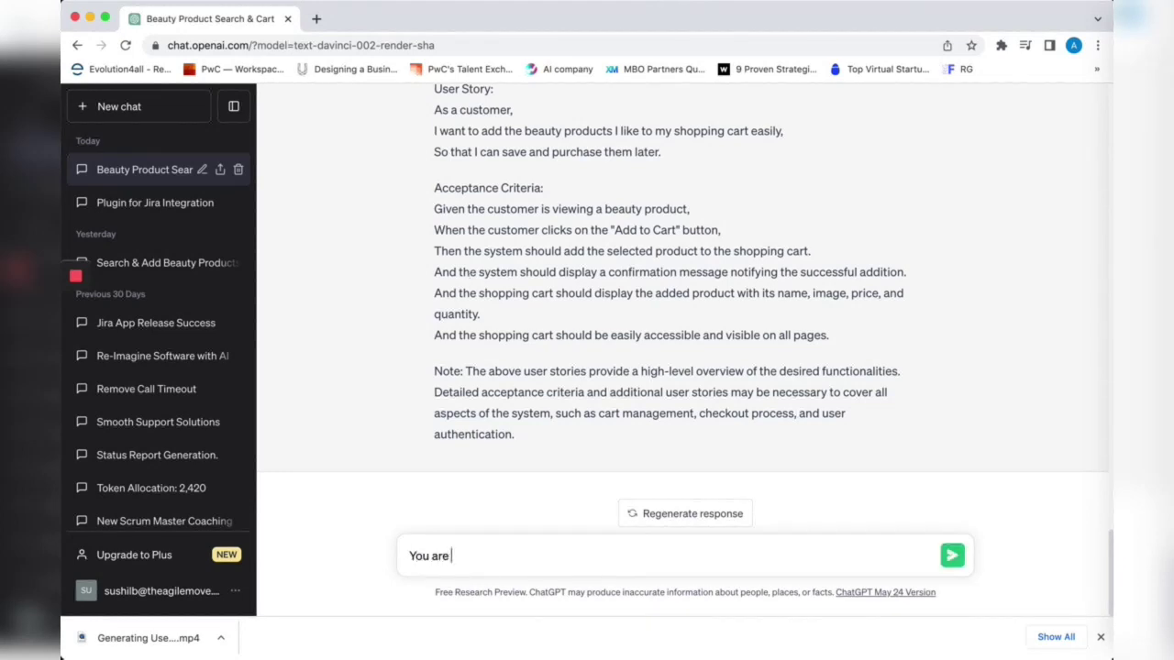
pyautogui.write('experience product ow')
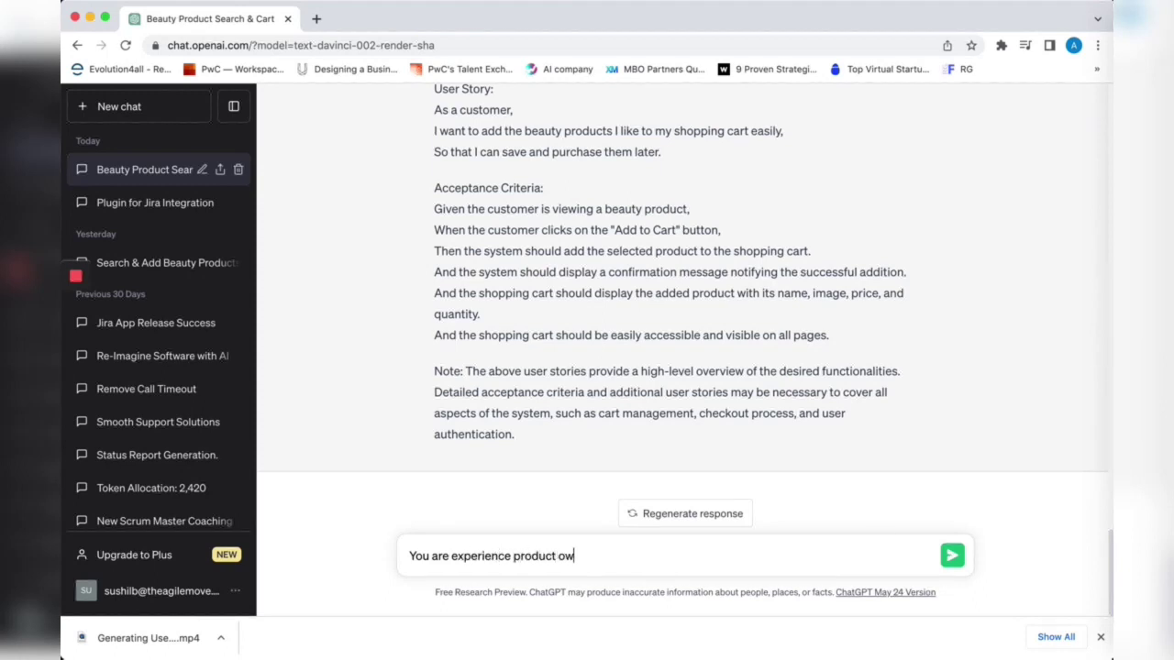
pyautogui.write('ner who is expert in writing')
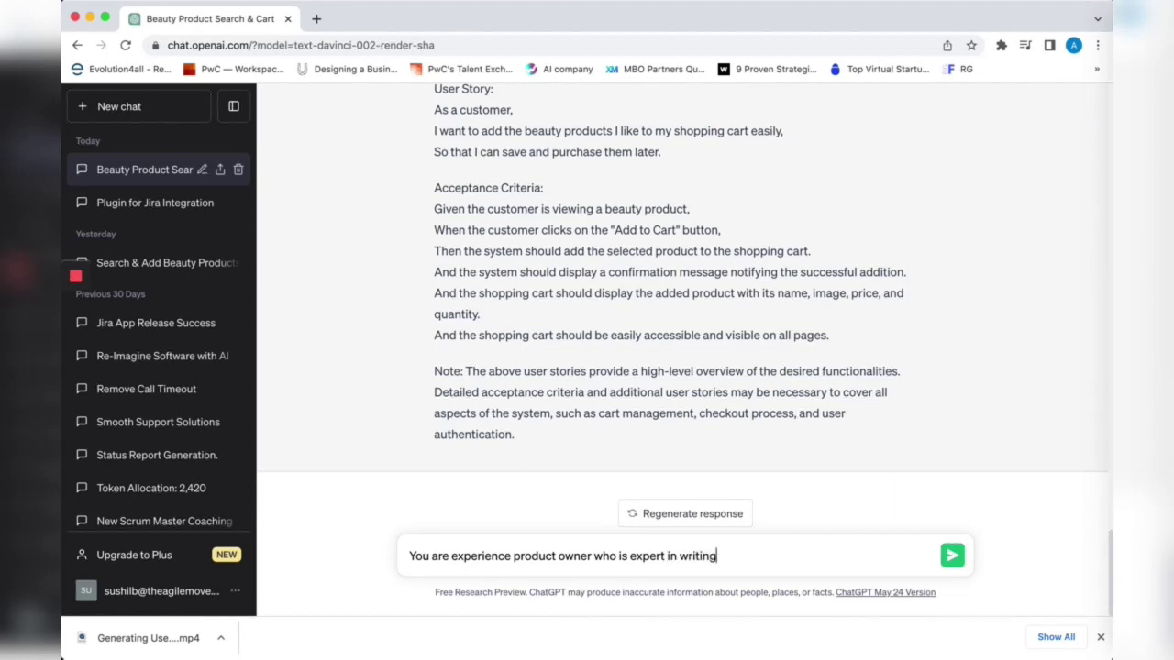
pyautogui.write(' user stories.')
pyautogui.write('Generate user stories for the following including short title, user story, acceptance criteria. Acceptance criteria should be in Given, when then format " Beauty Products online Retail store . Customers should be able to search beauty products easily with key words. They should be able to search by category like Haircare, Skincare, Makeup etc. Once they search, they should be able to add the item they like in their shopping cart easily."')
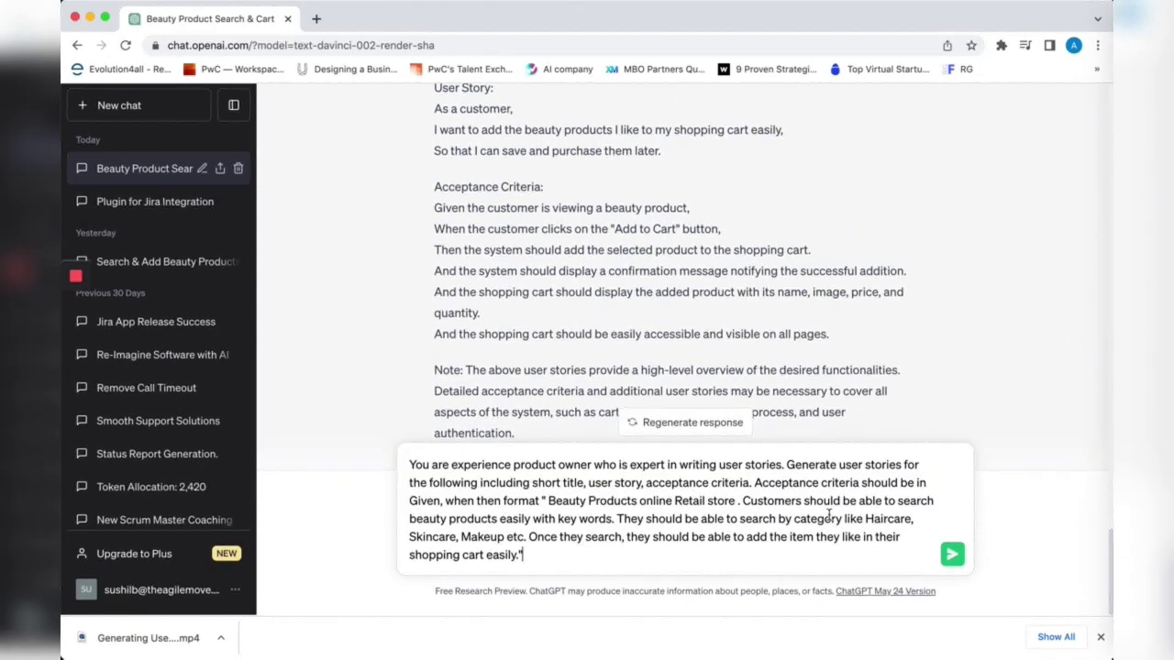
# Step: Insert "The end user is not computer savvy." before "Customers should be able to search" in the draft and send the prompt
pyautogui.click(741, 501)
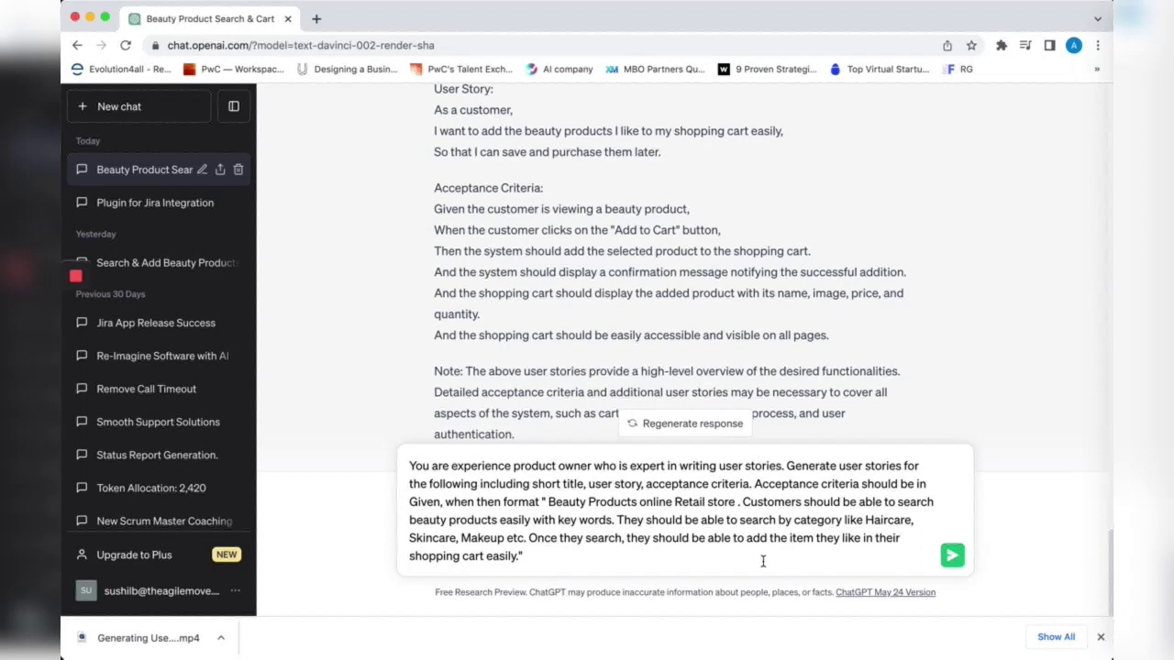
pyautogui.write('The end u')
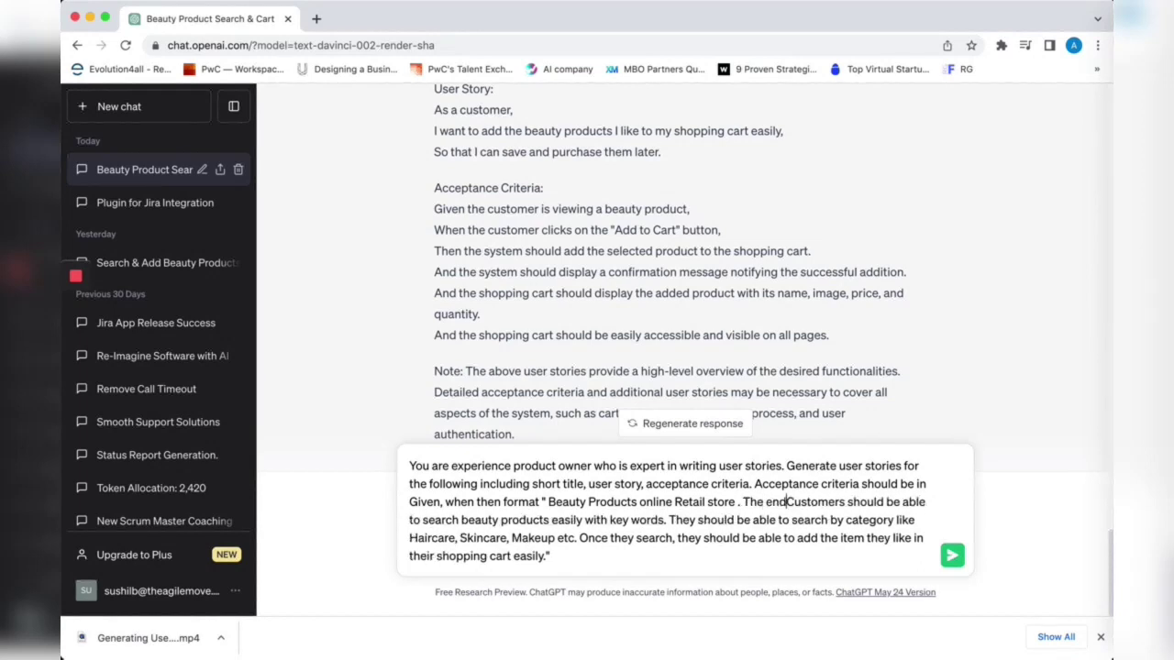
pyautogui.write('ser')
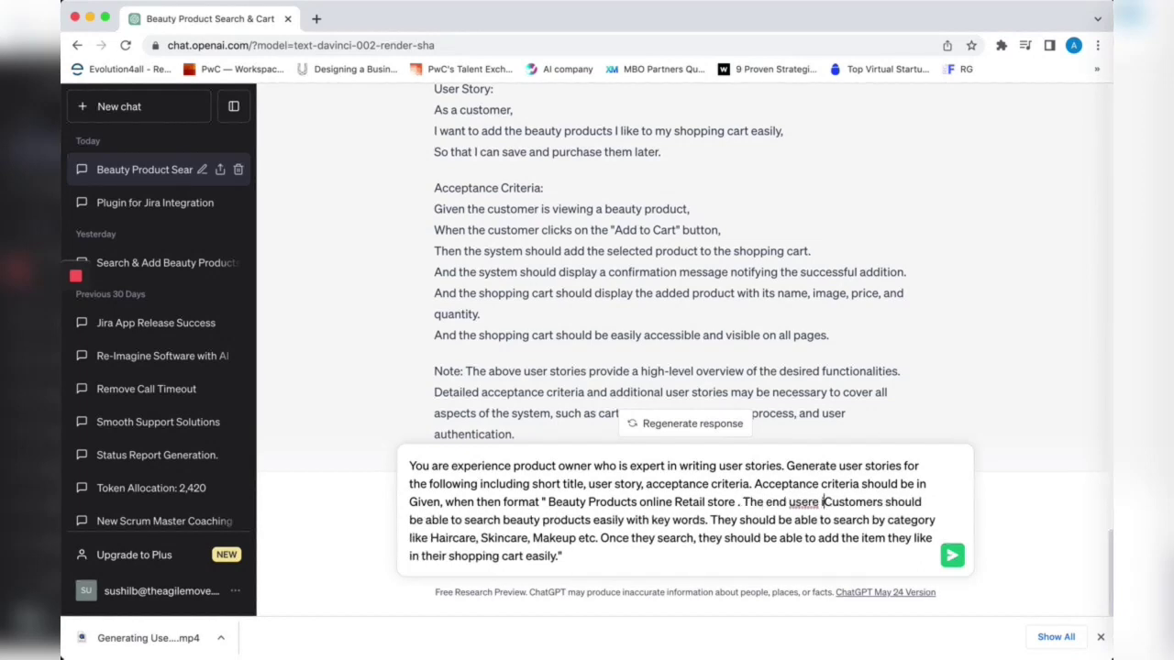
pyautogui.write(' is no')
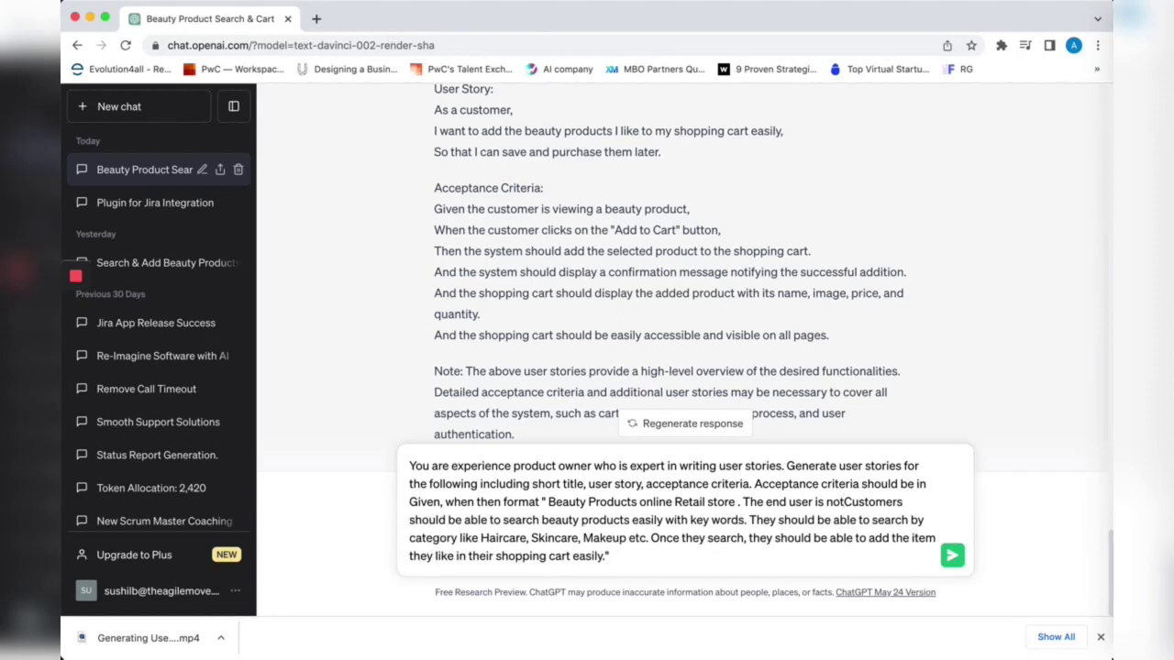
pyautogui.write('t ')
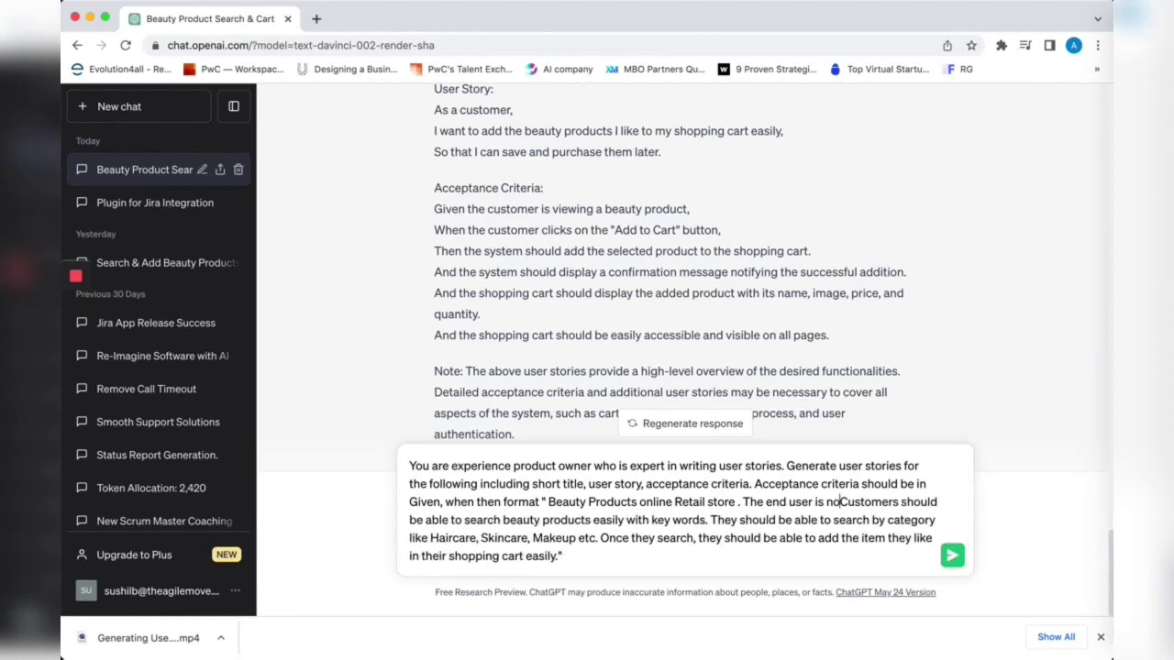
pyautogui.write('comp')
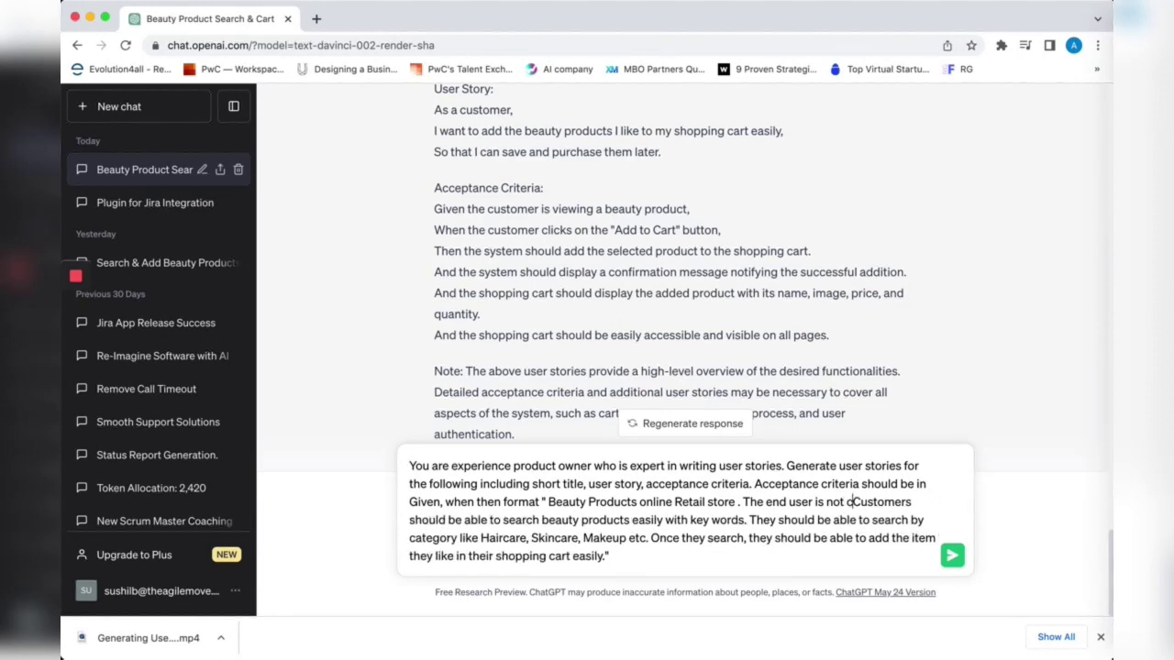
pyautogui.write('uter savvy.')
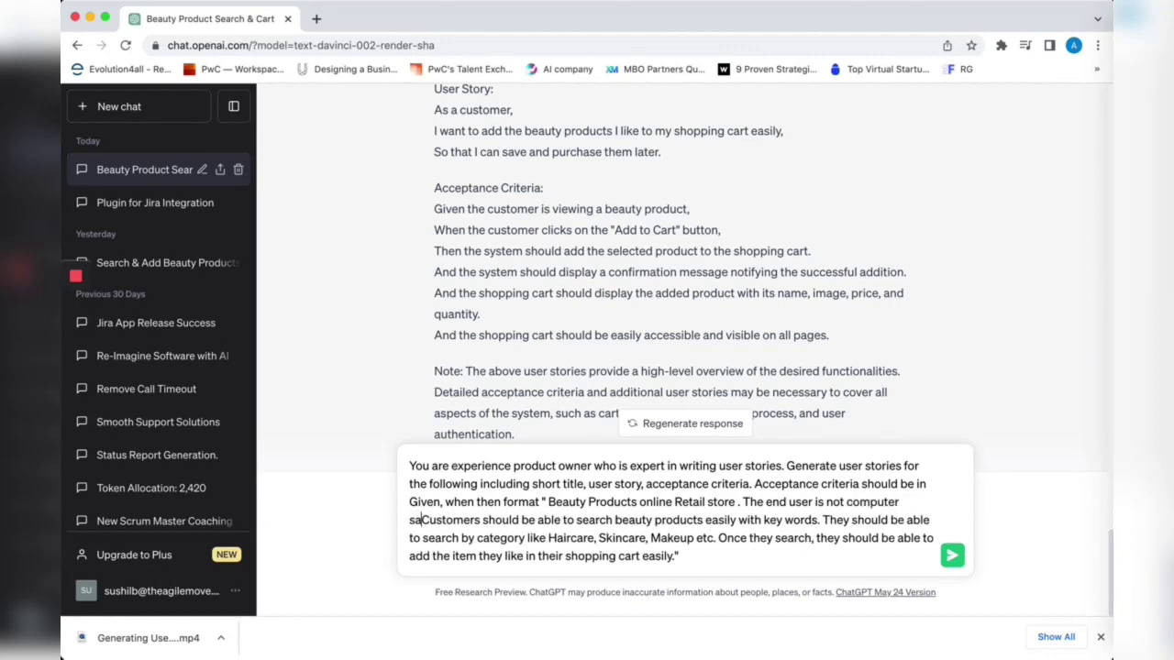
pyautogui.click(952, 556)
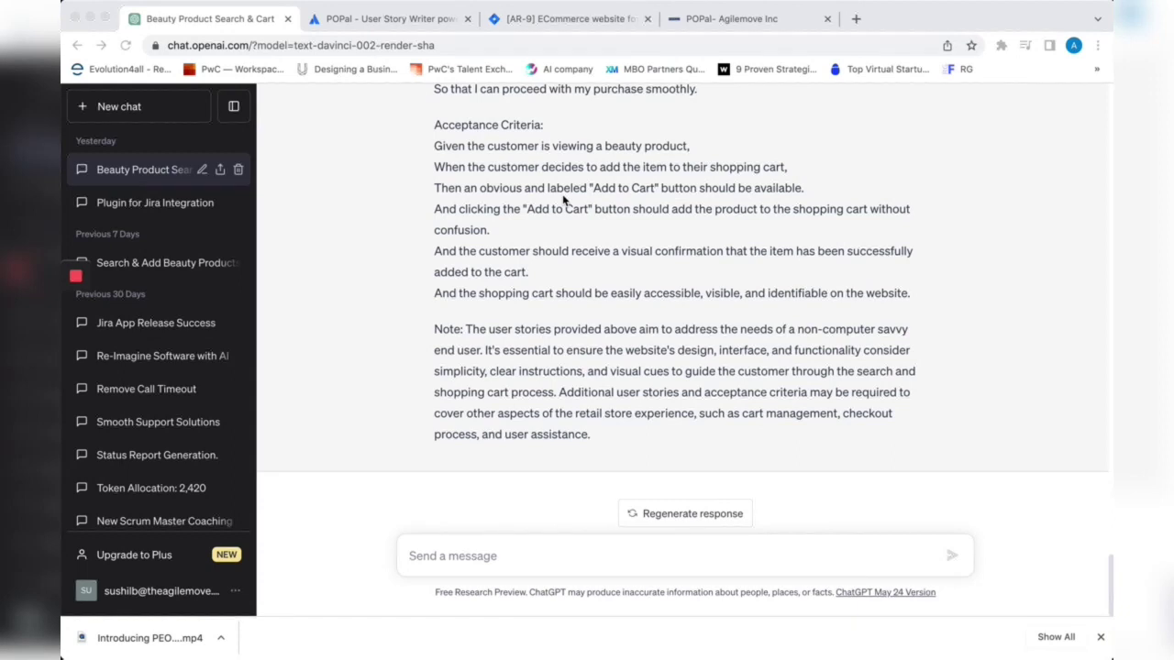
# Step: Switch to the POPal listing on Atlassian Marketplace and to Jira epic AR-9, and examine the epic's description and child user stories
pyautogui.click(410, 24)
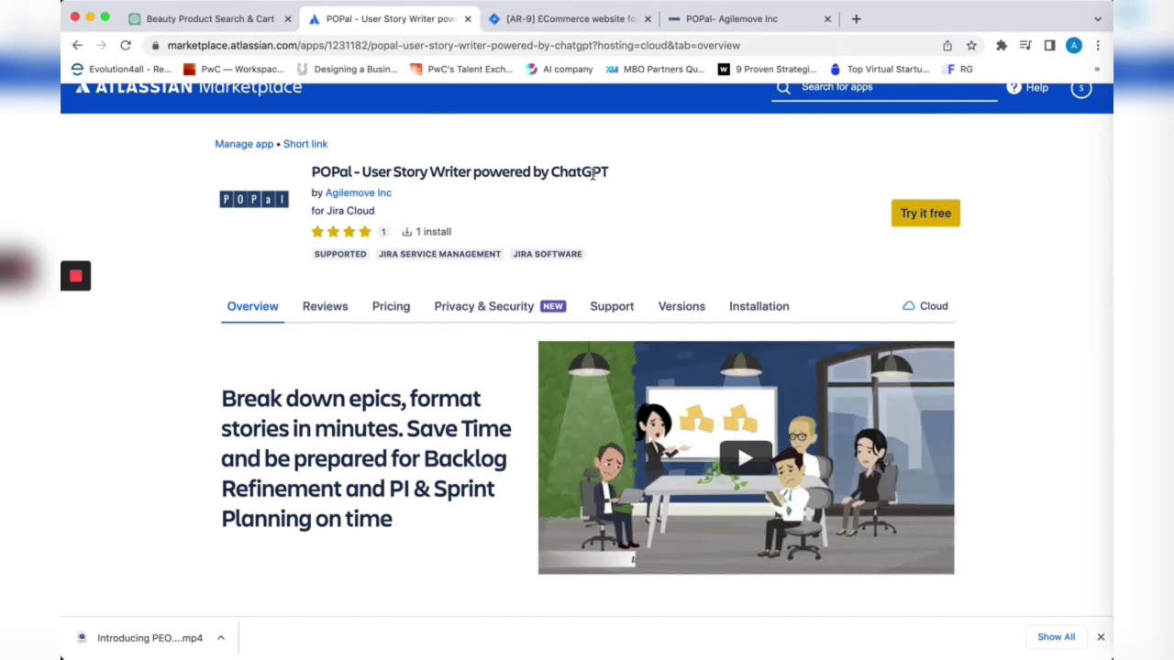
pyautogui.click(562, 22)
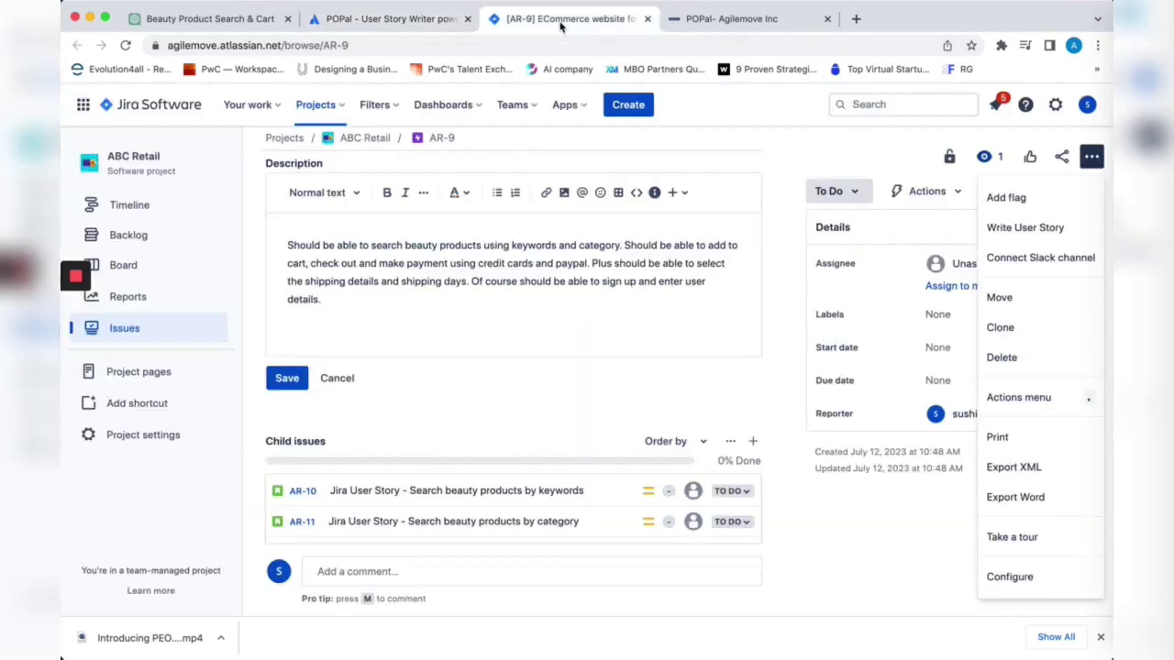
pyautogui.scroll(1, 528, 265)
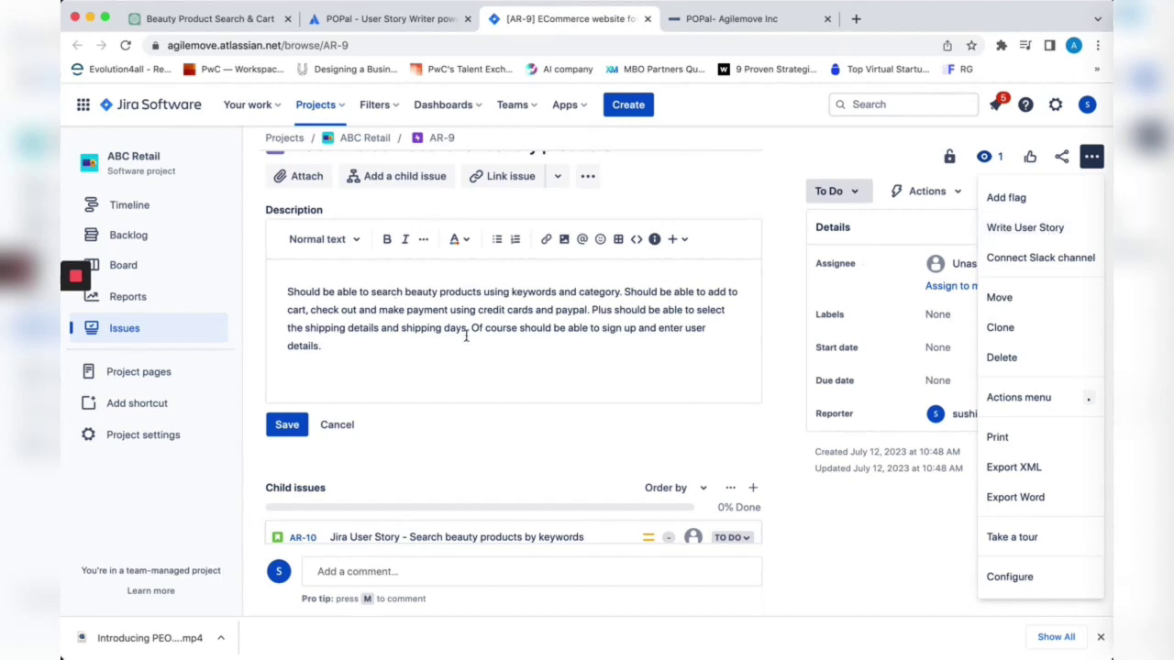
pyautogui.scroll(-2, 466, 335)
pyautogui.scroll(-2, 477, 337)
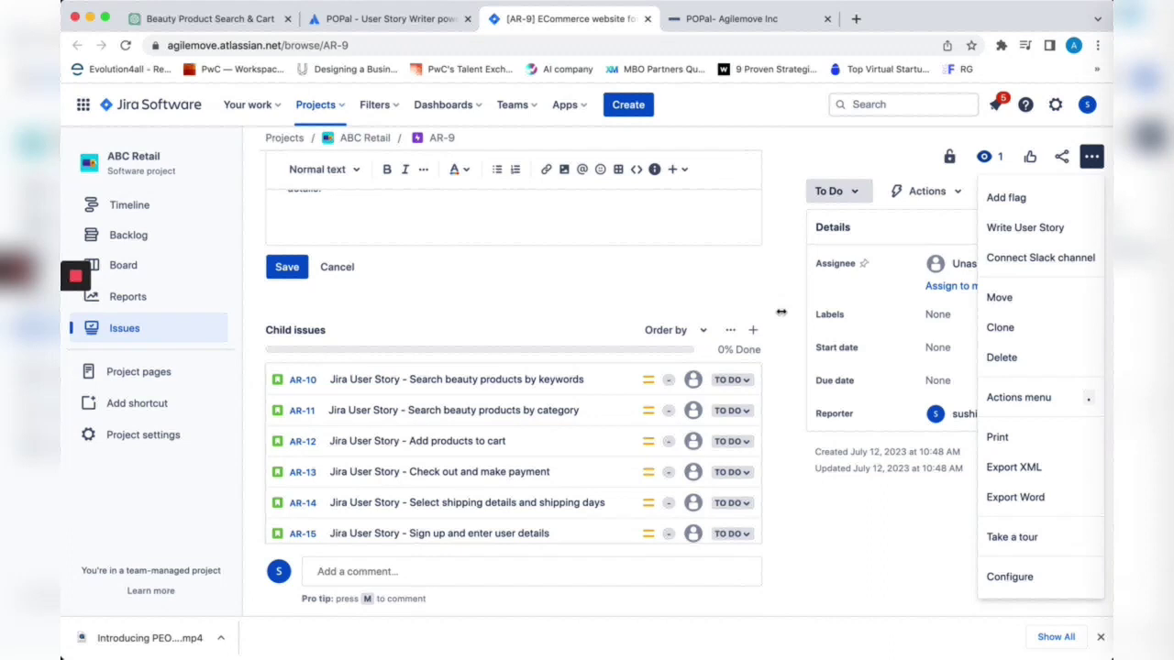
pyautogui.scroll(-2, 543, 379)
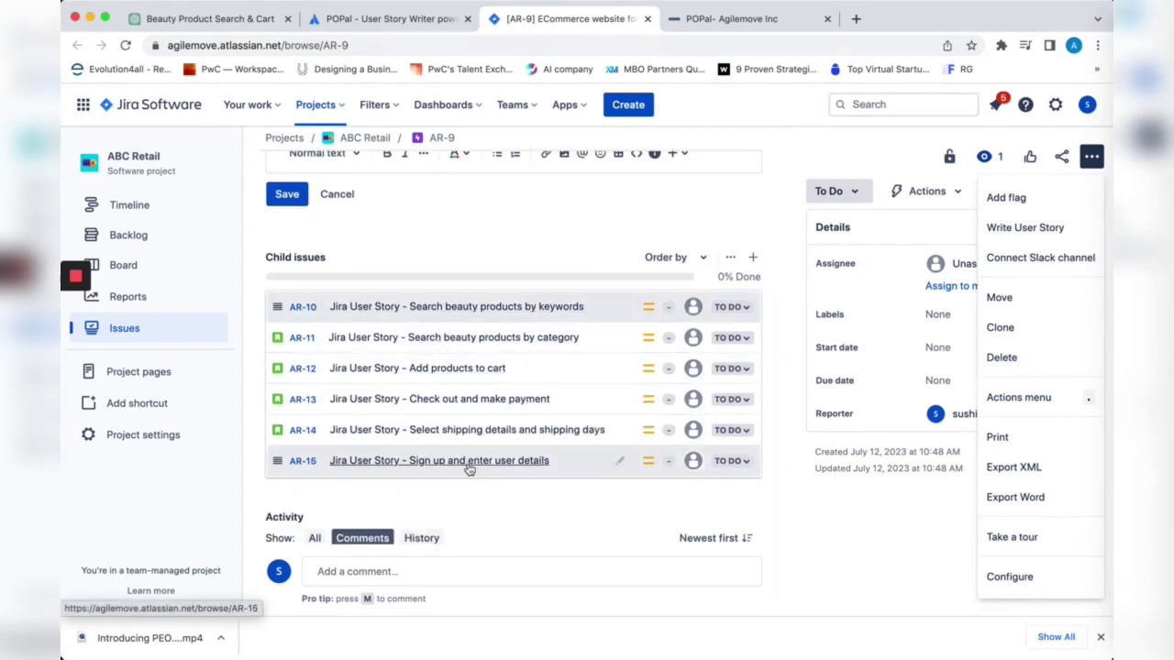
pyautogui.scroll(5, 584, 231)
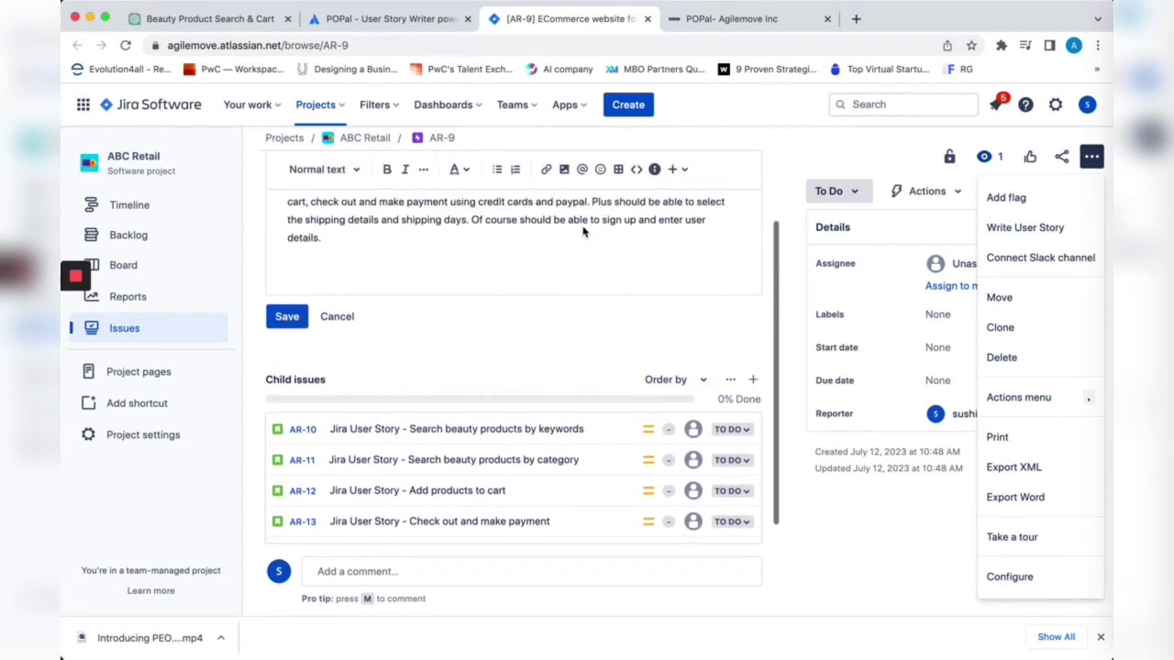
pyautogui.scroll(1, 582, 227)
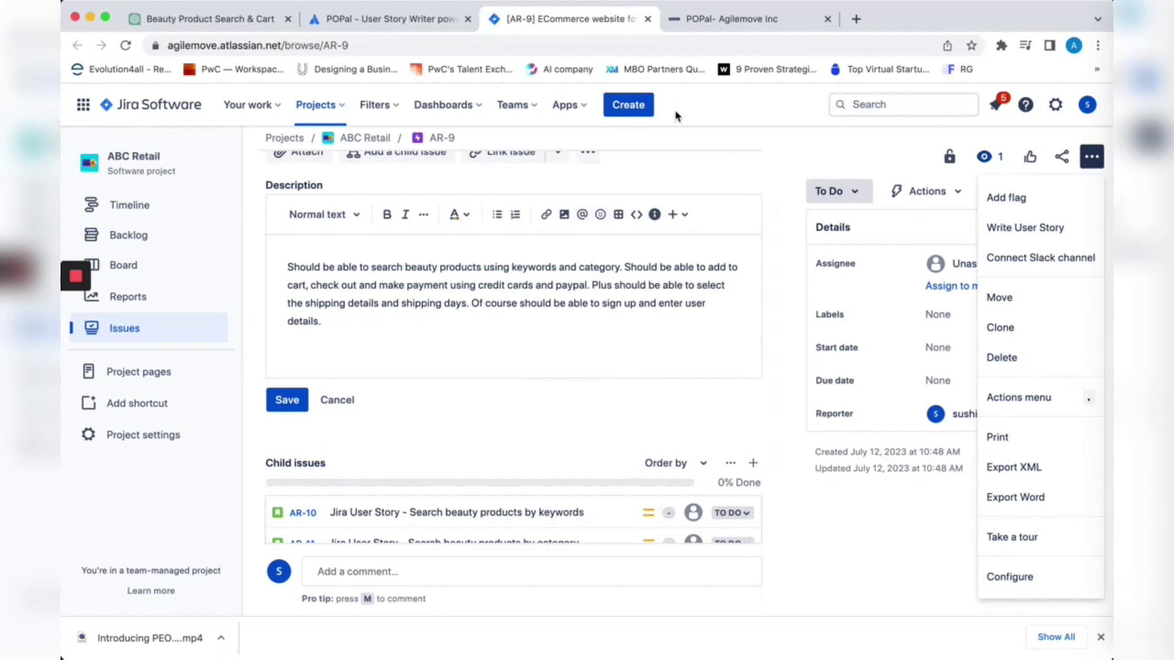
# Step: Switch to the POPal web app and view the user stories of the "Online Beauty Product Shopping" request from the request history
pyautogui.click(706, 20)
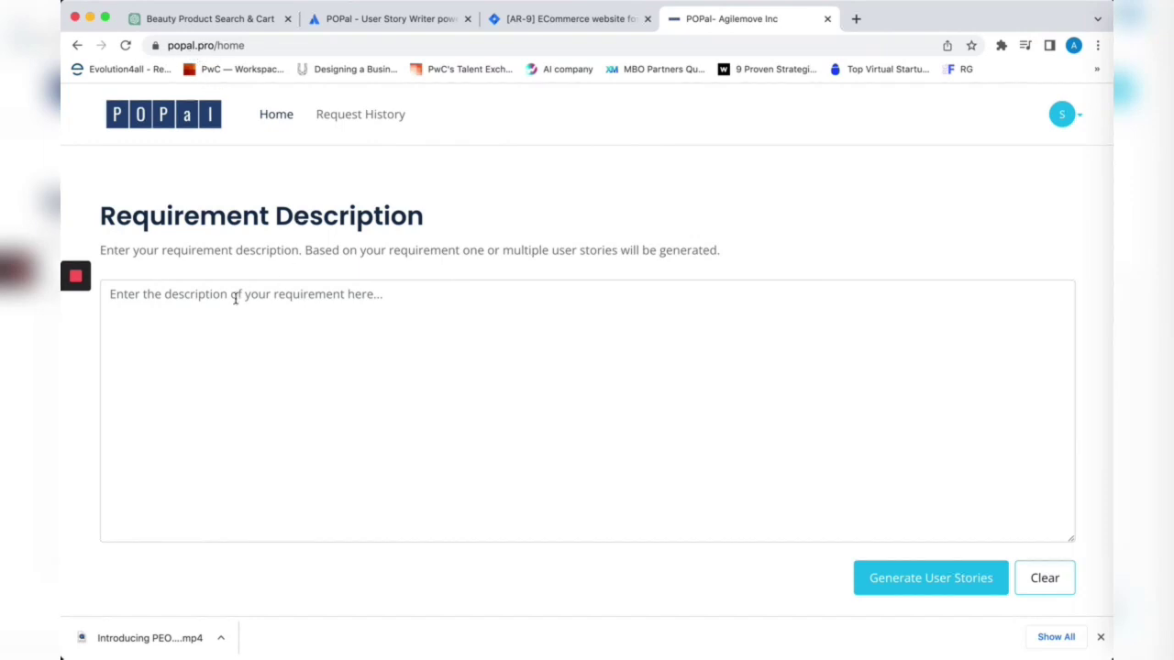
pyautogui.click(195, 306)
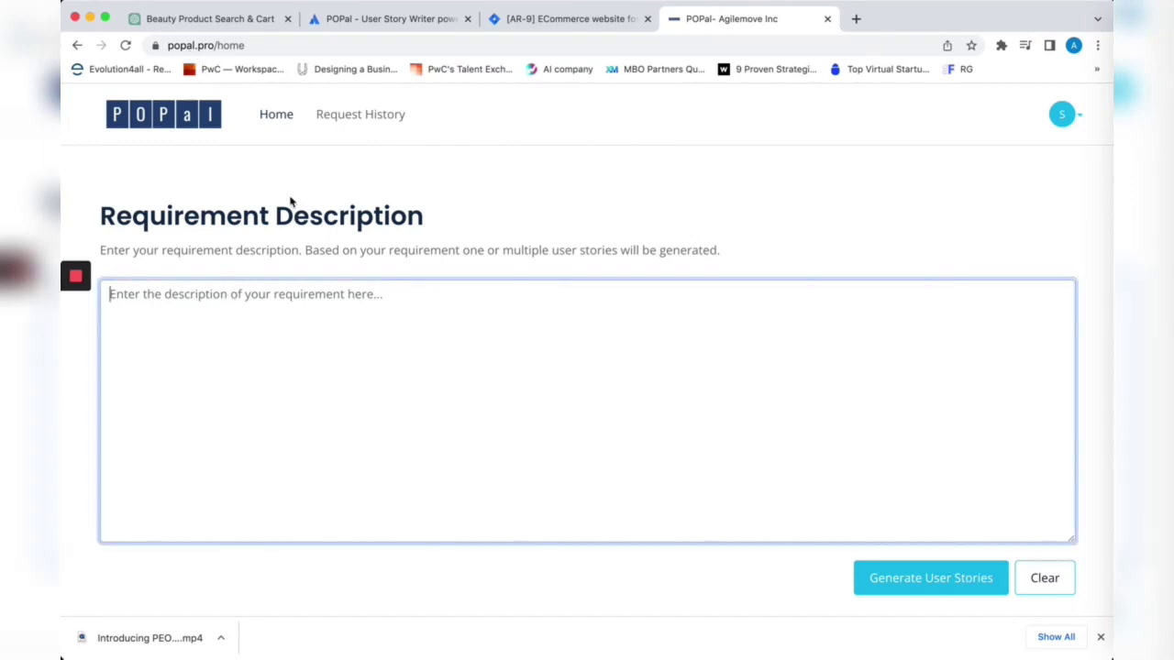
pyautogui.click(345, 124)
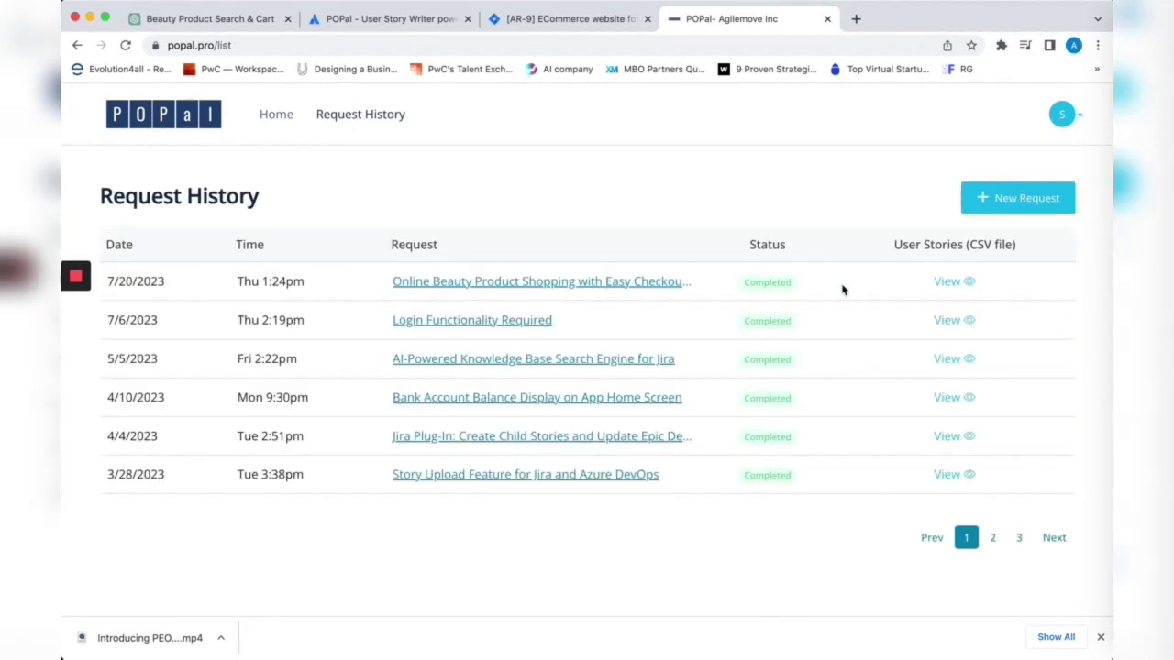
pyautogui.click(948, 286)
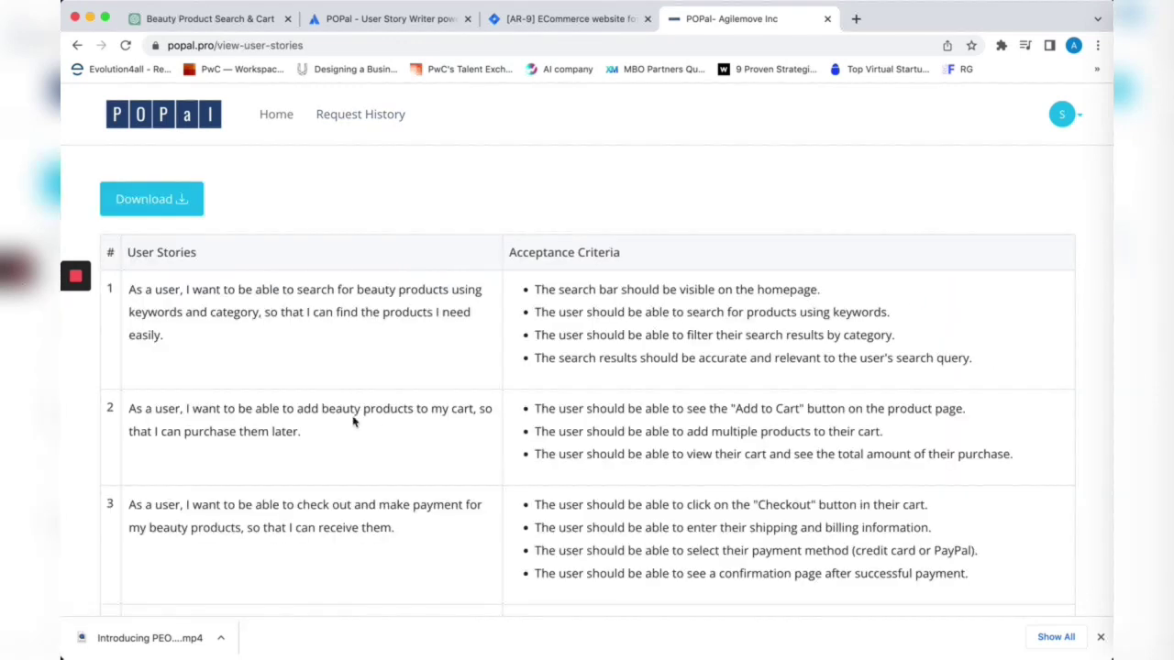